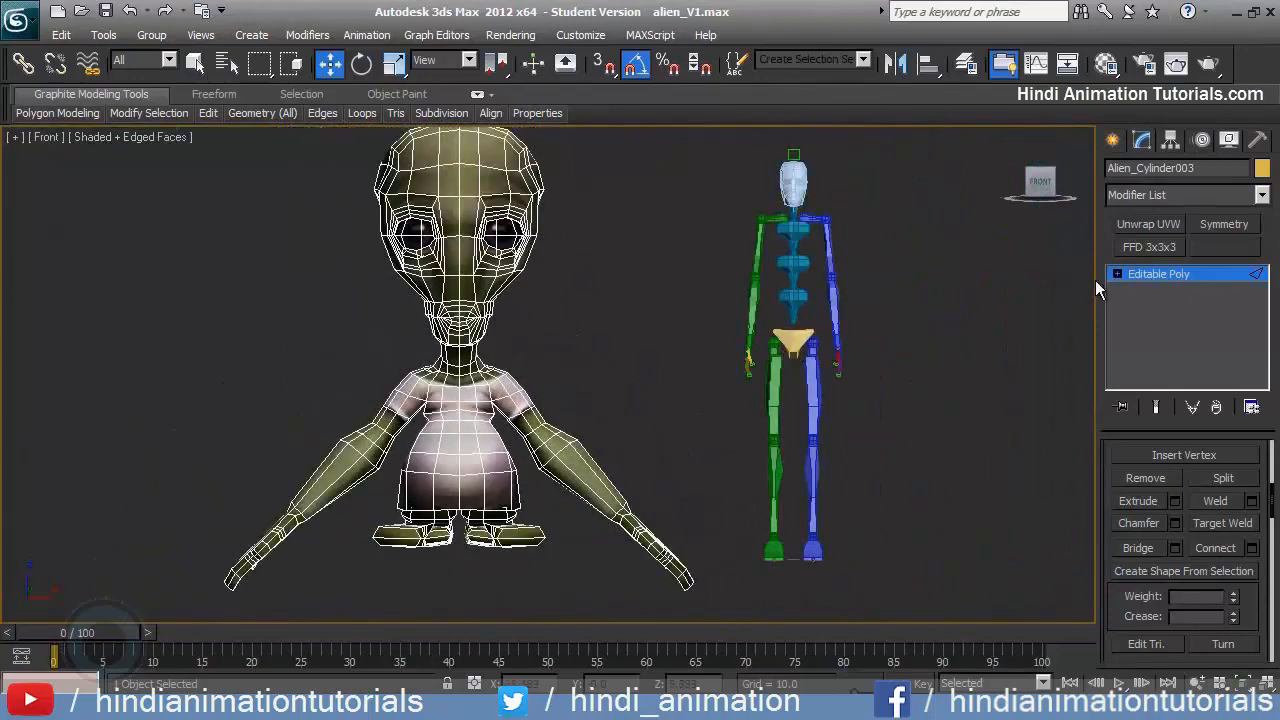
# Show the front view in wireframe and select the biped's root object, Bip001, at the pelvis
pyautogui.press('2')
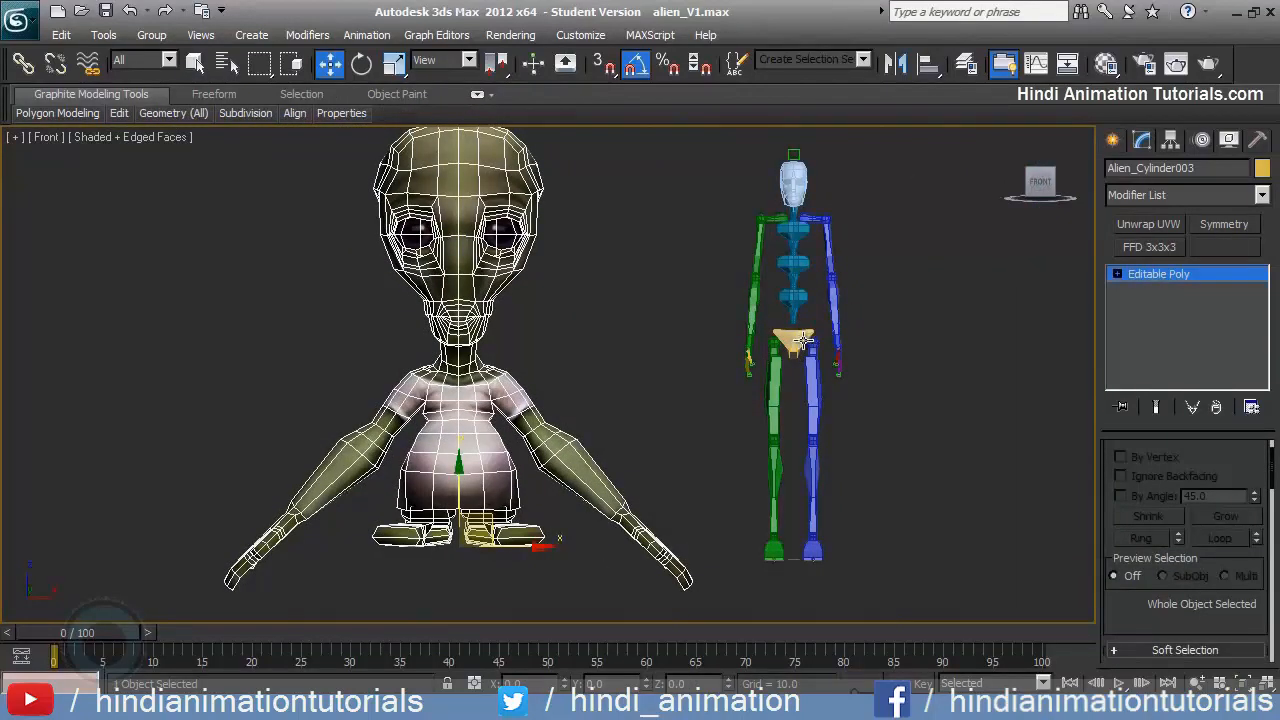
pyautogui.scroll(2, 803, 341)
pyautogui.click(800, 342)
pyautogui.scroll(4, 760, 375)
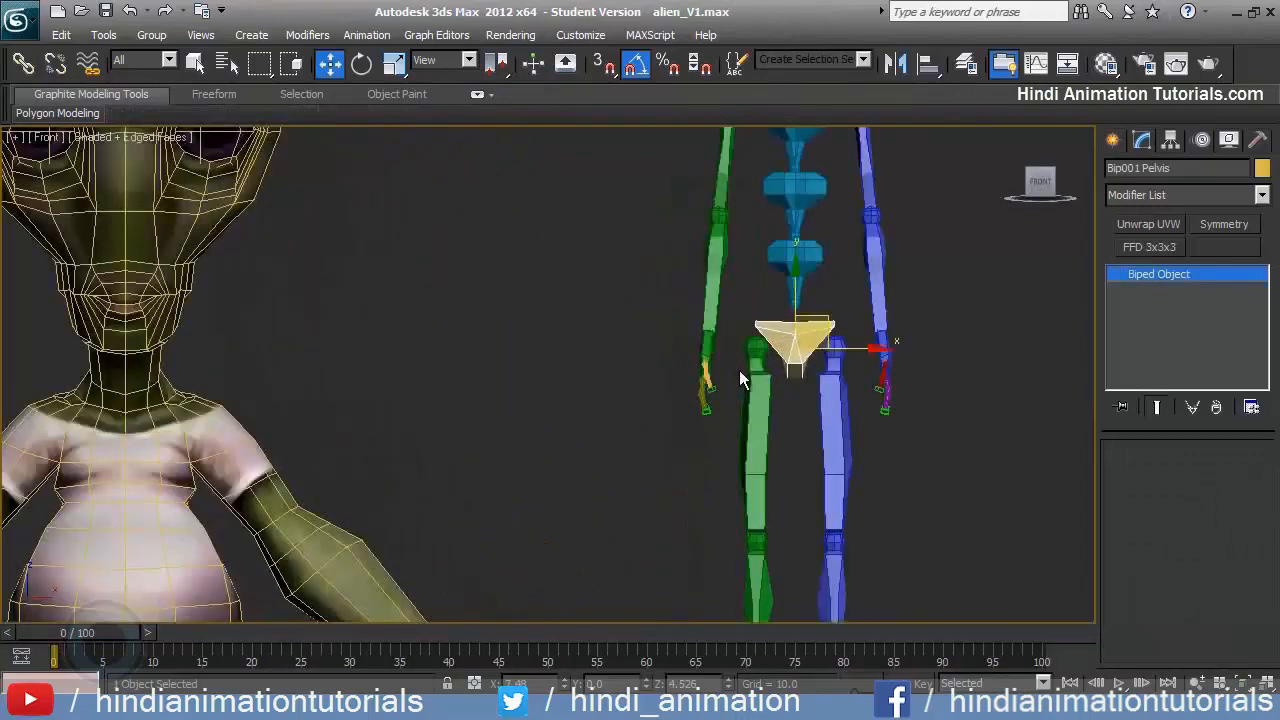
pyautogui.press('F3')
pyautogui.click(820, 341)
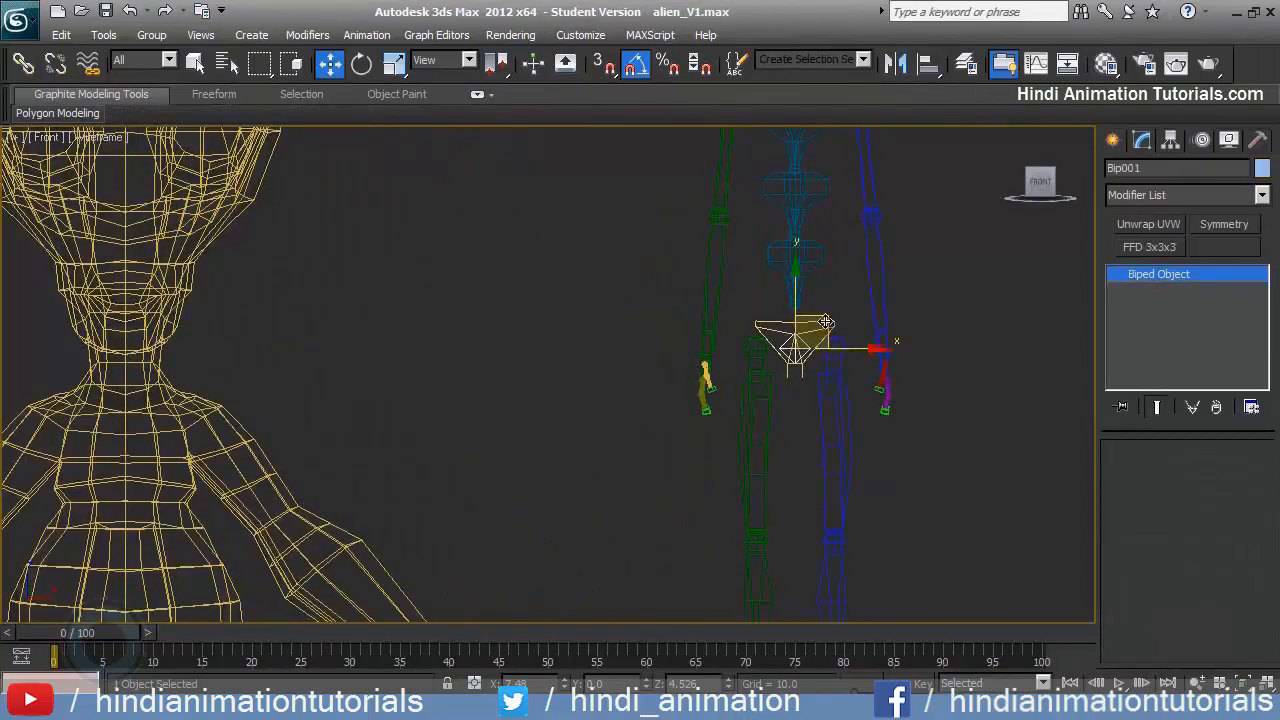
pyautogui.scroll(-8, 825, 321)
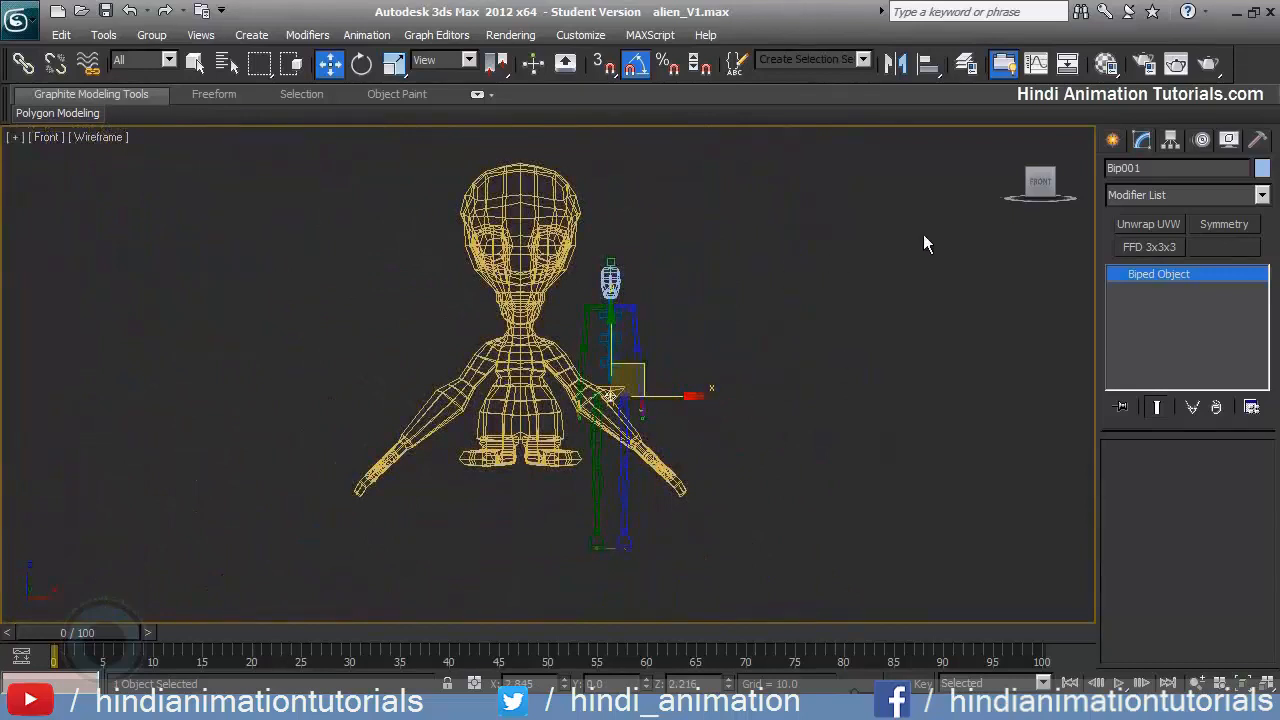
# Turn on Figure Mode for the selected biped
pyautogui.click(1203, 140)
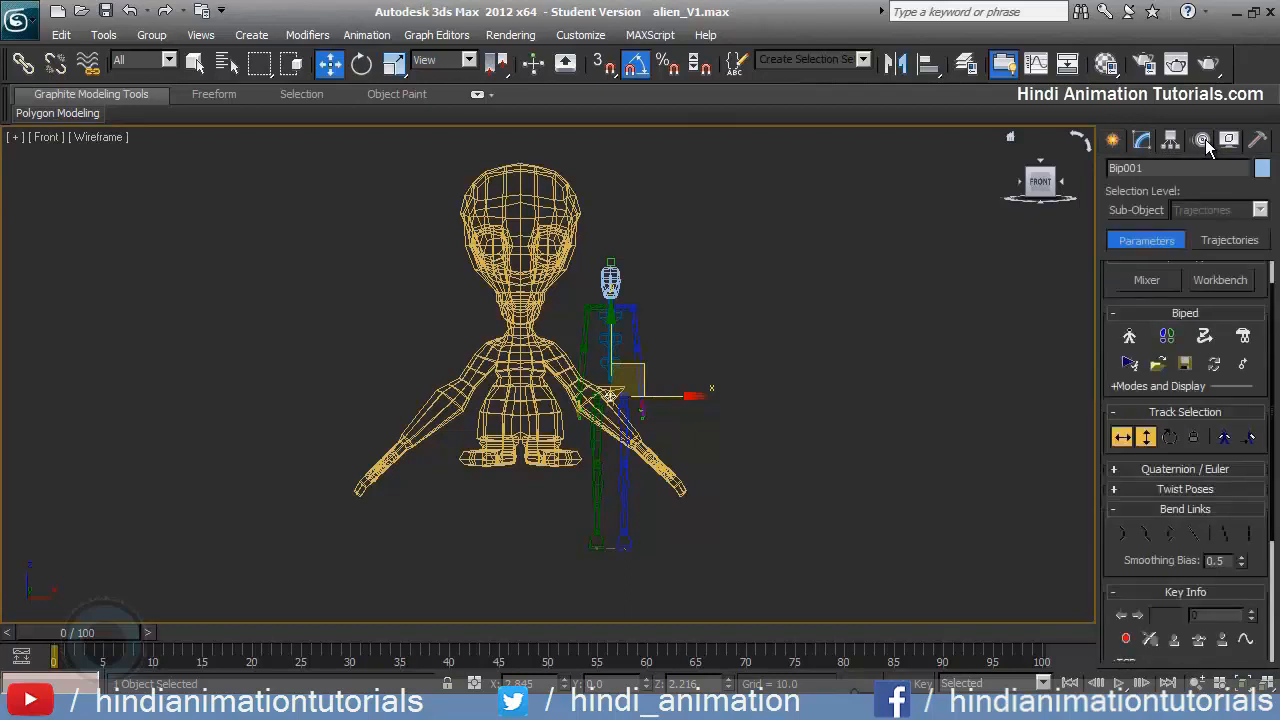
pyautogui.click(1131, 337)
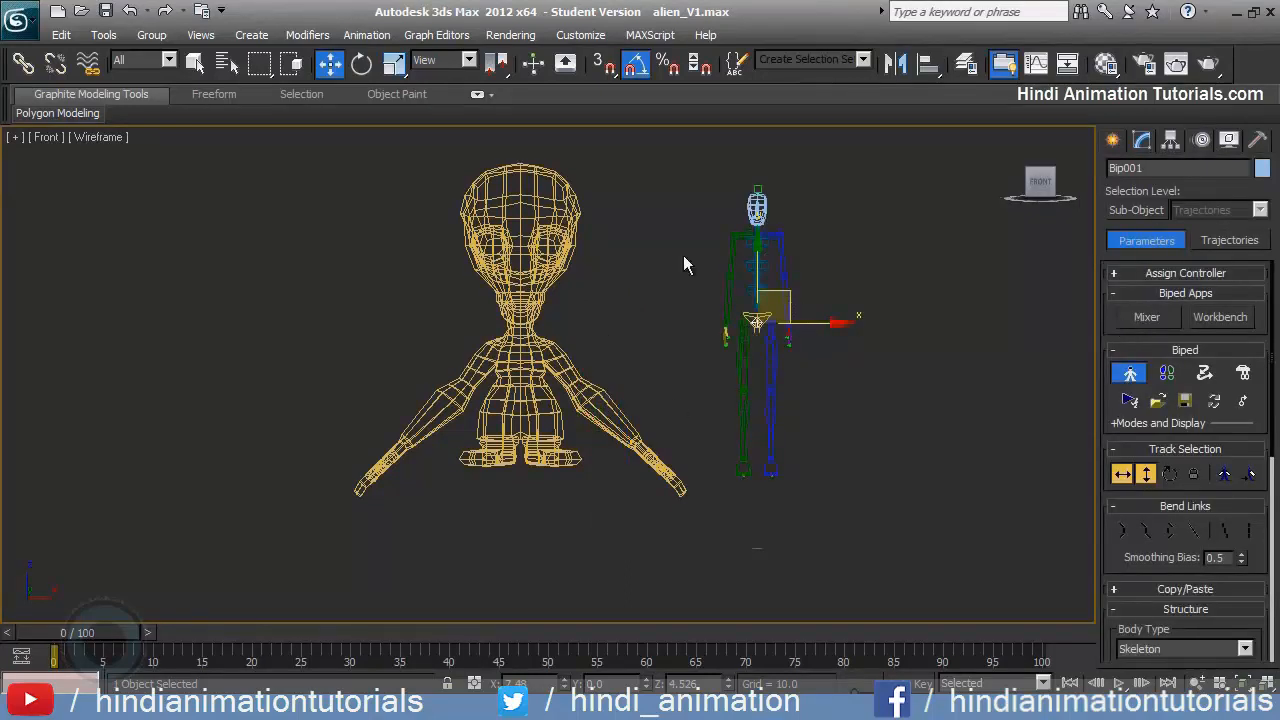
pyautogui.moveTo(787, 304); pyautogui.dragTo(786, 329, button='middle')
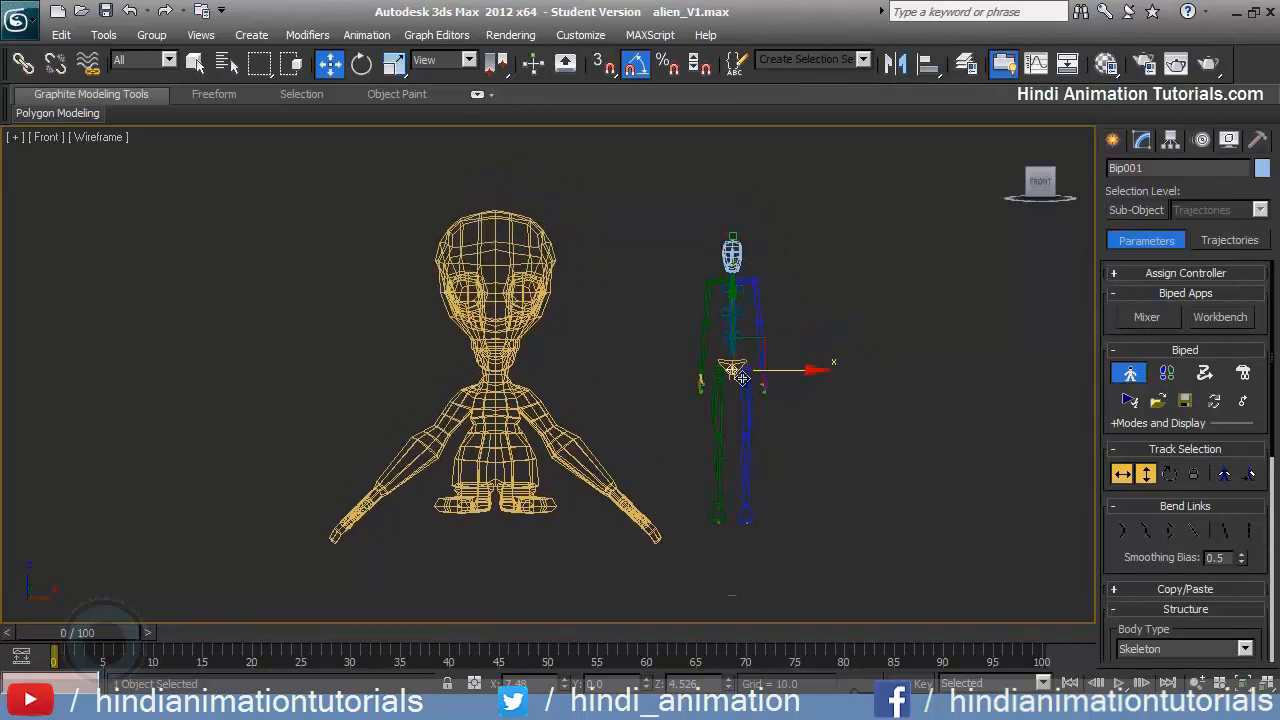
pyautogui.click(1131, 374)
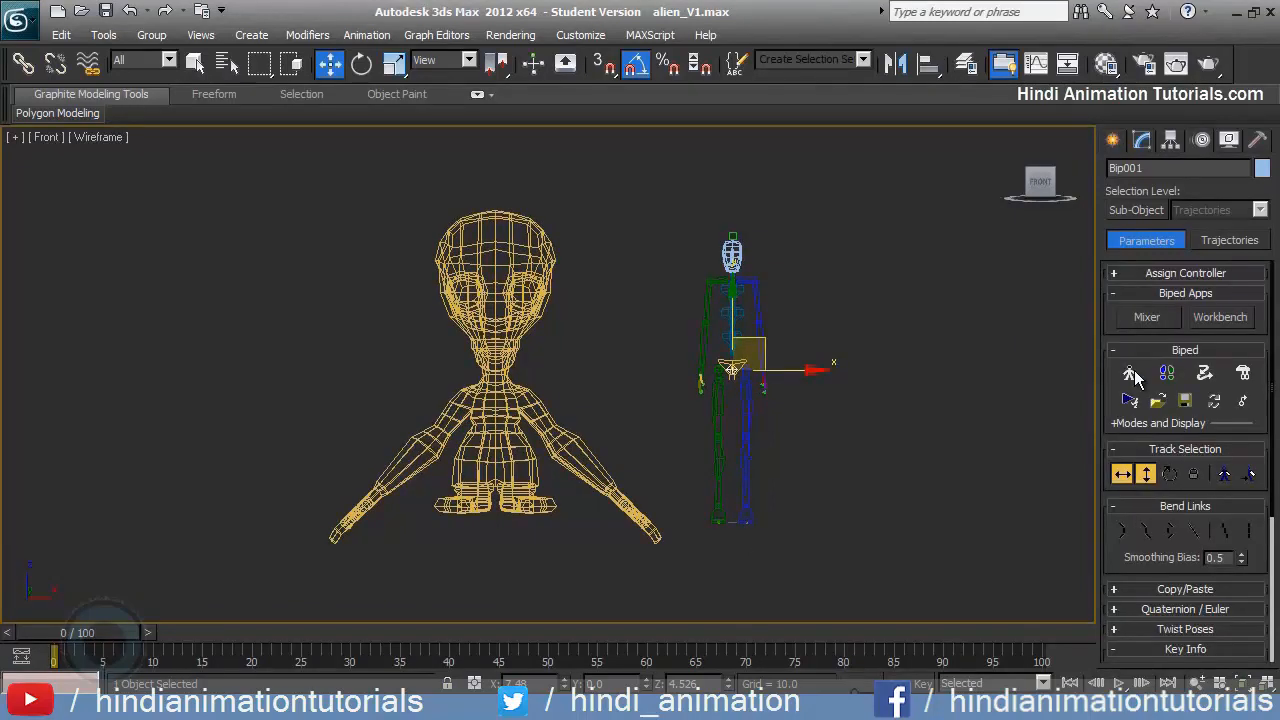
pyautogui.click(1131, 374)
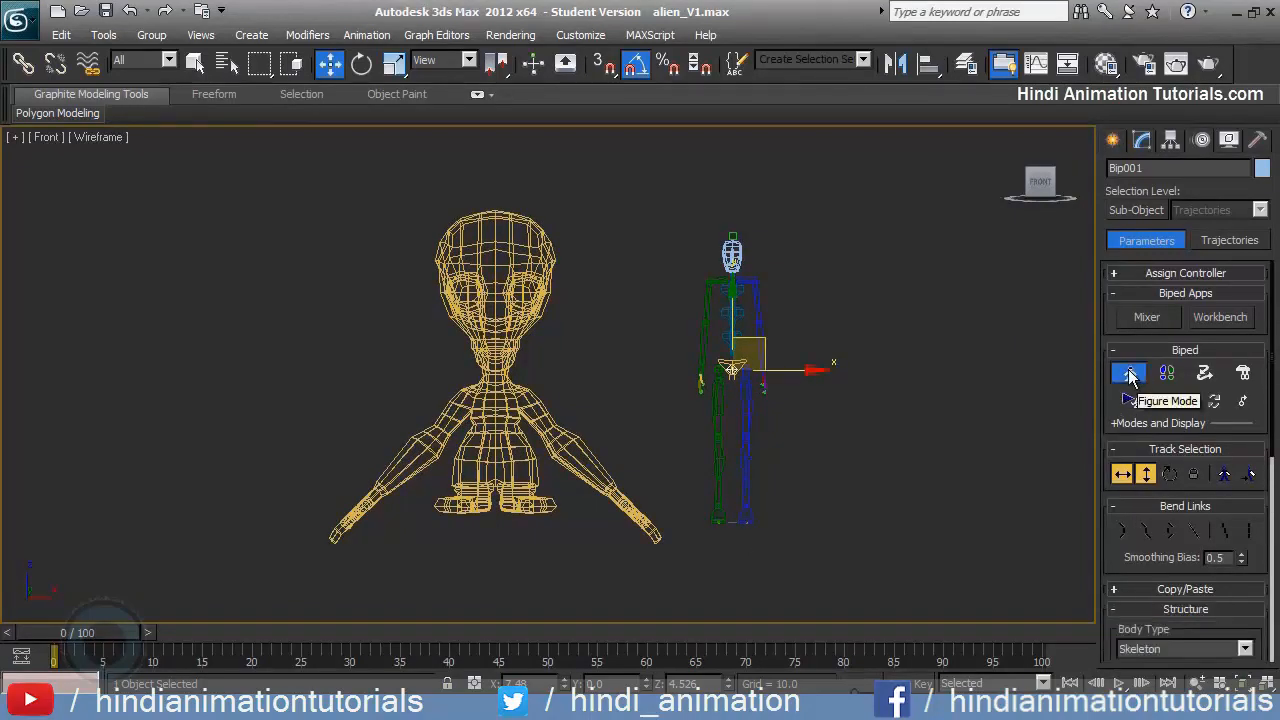
# Move the whole biped onto the alien mesh, centring its root on the character's pelvis in the front view
pyautogui.moveTo(638, 320); pyautogui.dragTo(949, 267, button='middle')
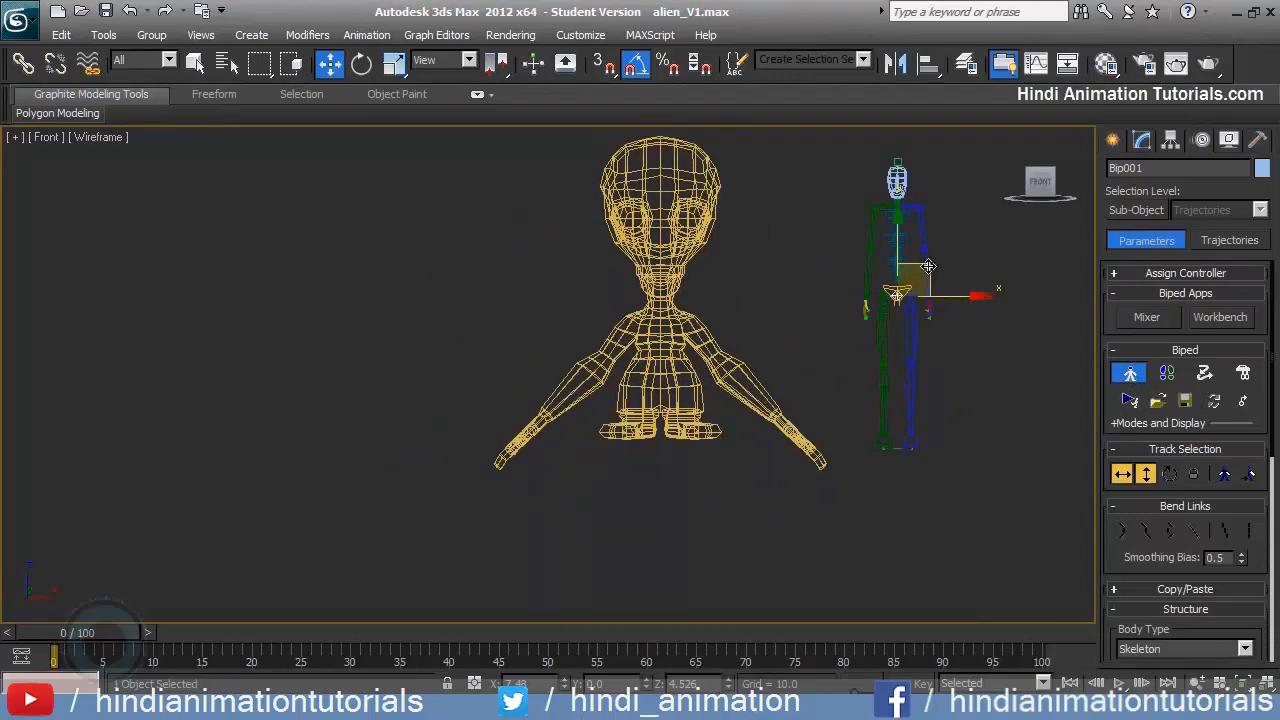
pyautogui.moveTo(928, 266); pyautogui.dragTo(698, 369)
pyautogui.scroll(6, 714, 380)
pyautogui.moveTo(716, 381); pyautogui.dragTo(565, 274, button='middle')
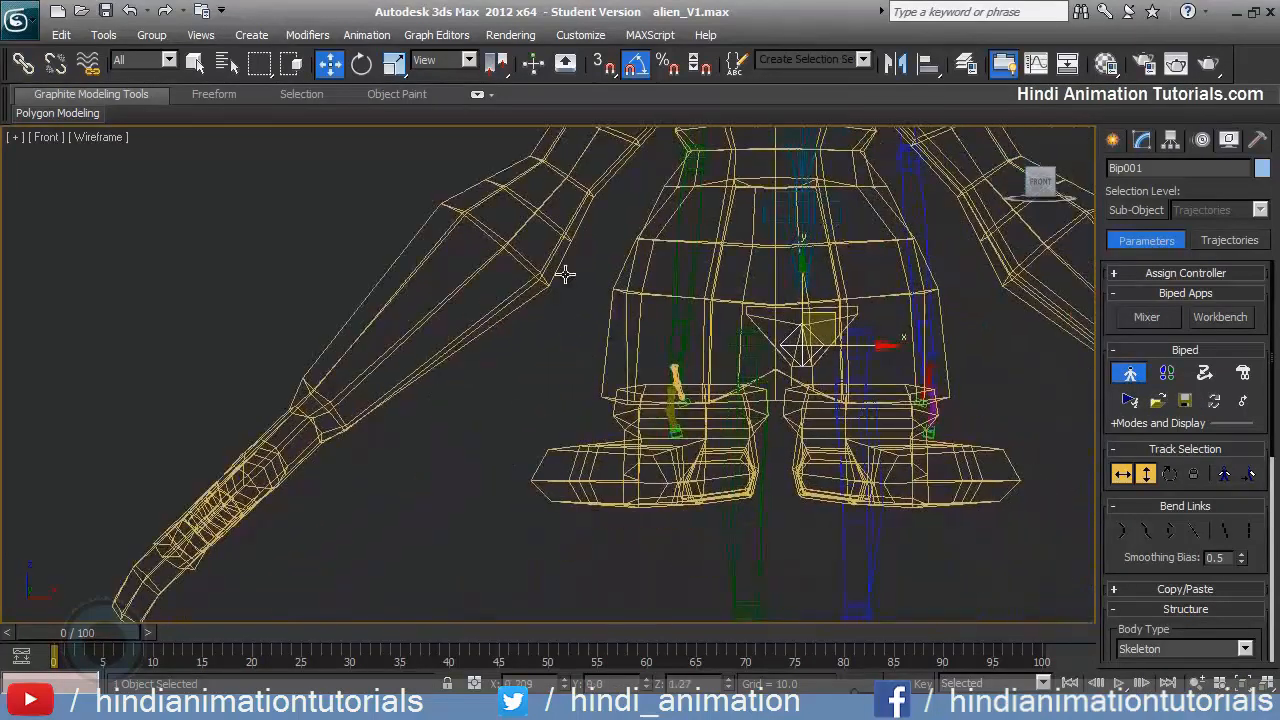
pyautogui.scroll(2, 678, 310)
pyautogui.scroll(3, 705, 326)
pyautogui.moveTo(726, 302); pyautogui.dragTo(670, 294)
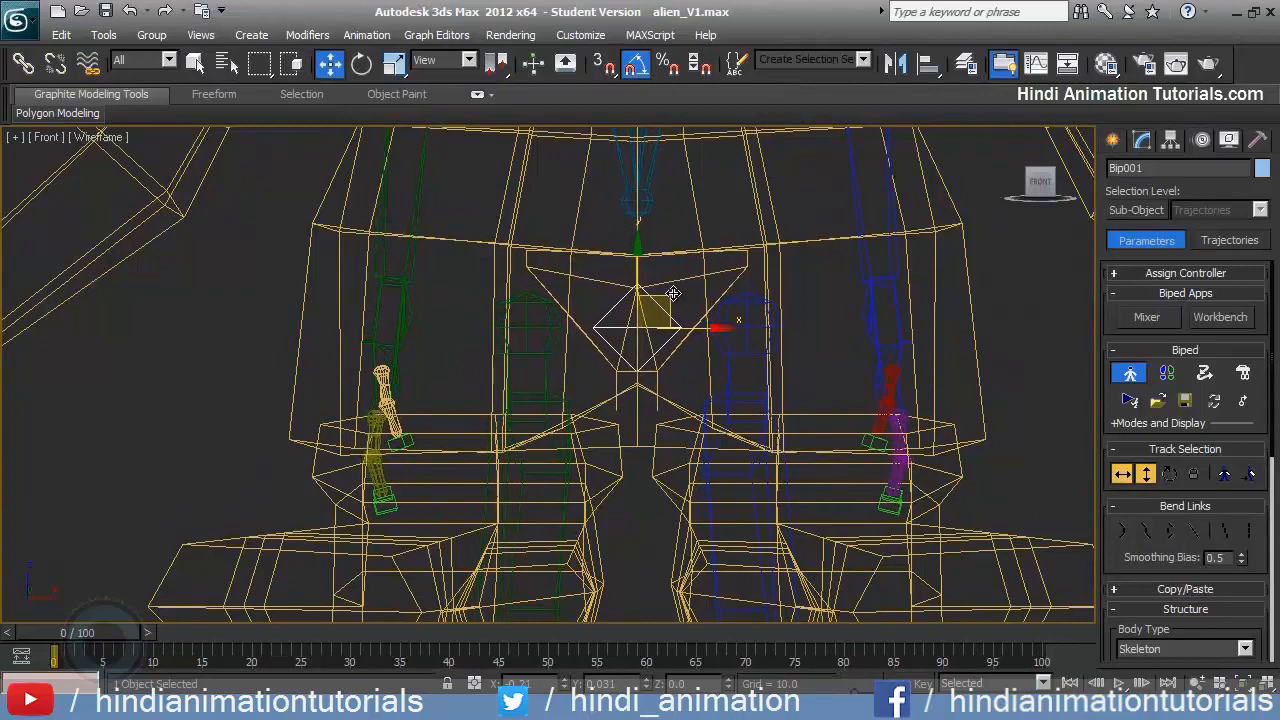
pyautogui.moveTo(718, 307); pyautogui.dragTo(600, 215, button='middle')
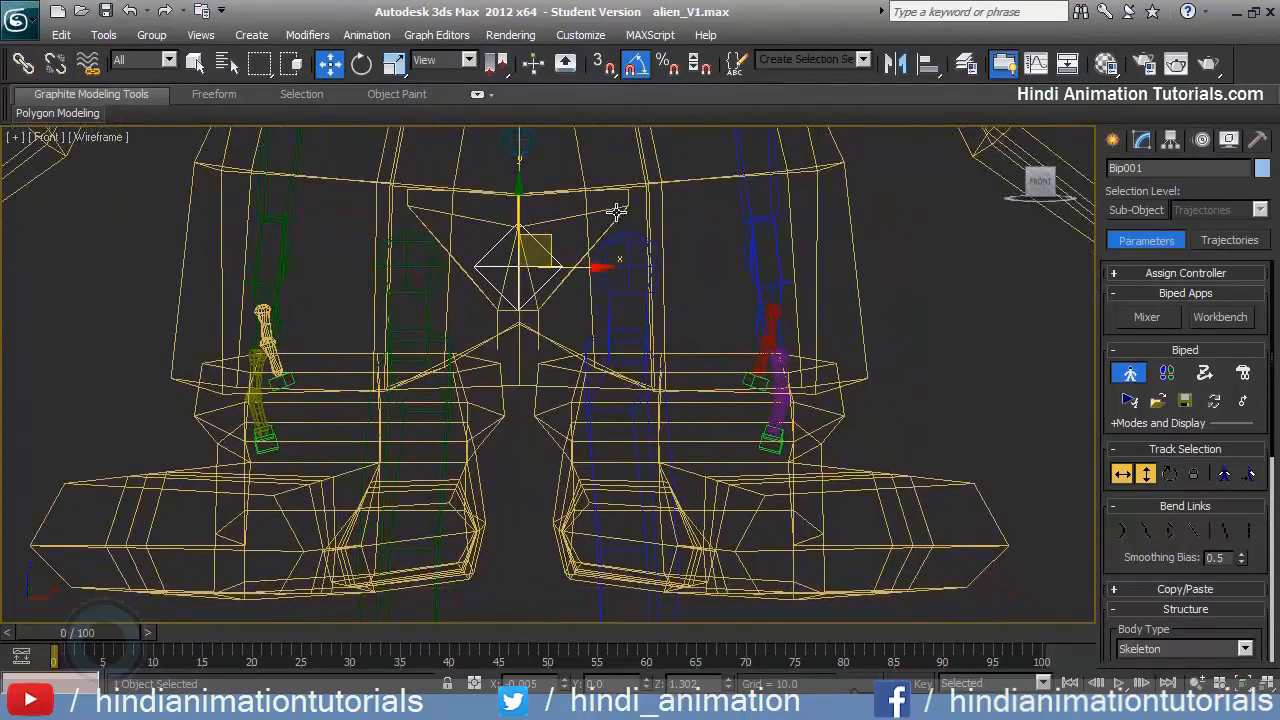
# Scale the biped's pelvis up so that the leg bones spread towards the centres of the alien's legs
pyautogui.click(617, 211)
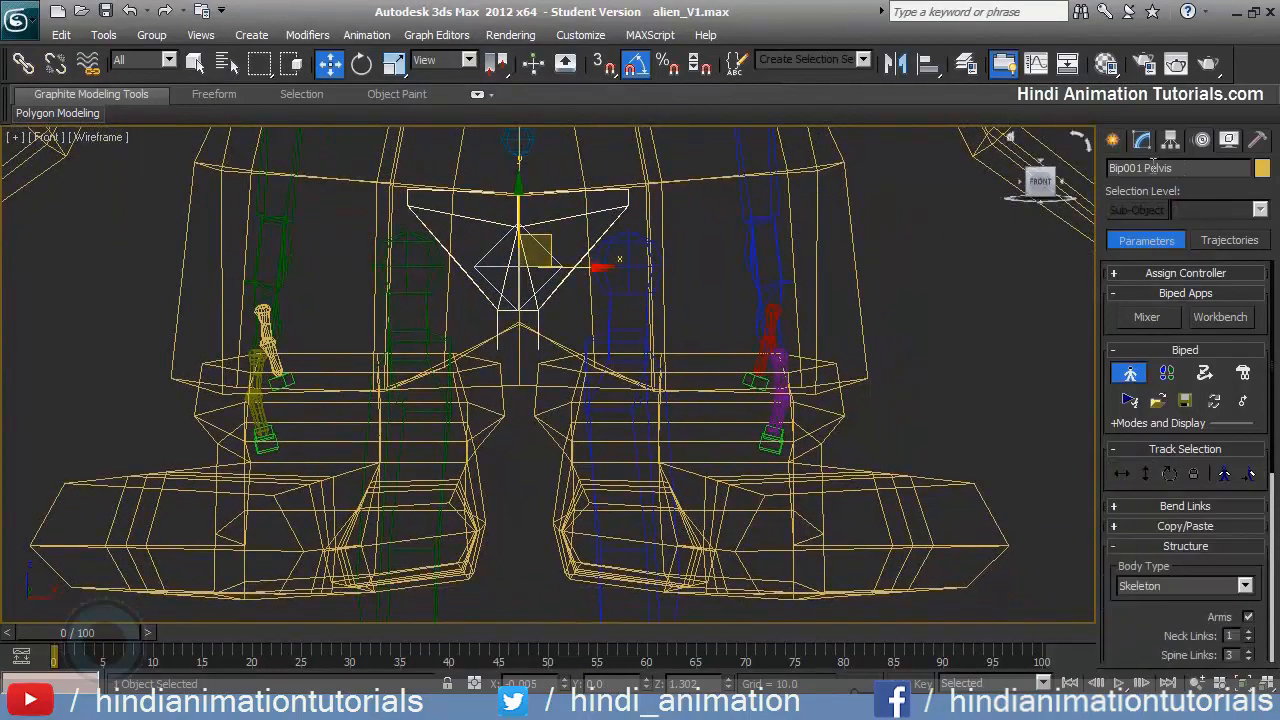
pyautogui.moveTo(622, 243); pyautogui.dragTo(666, 262, button='middle')
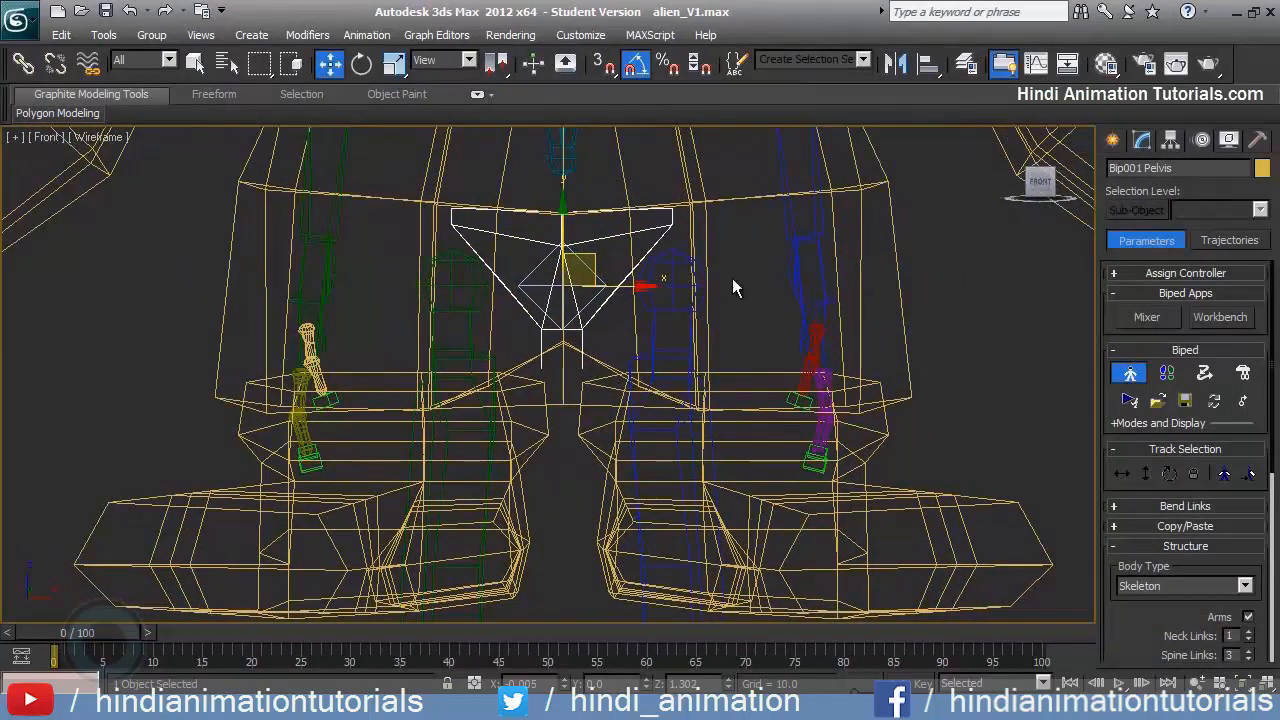
pyautogui.scroll(-2, 705, 288)
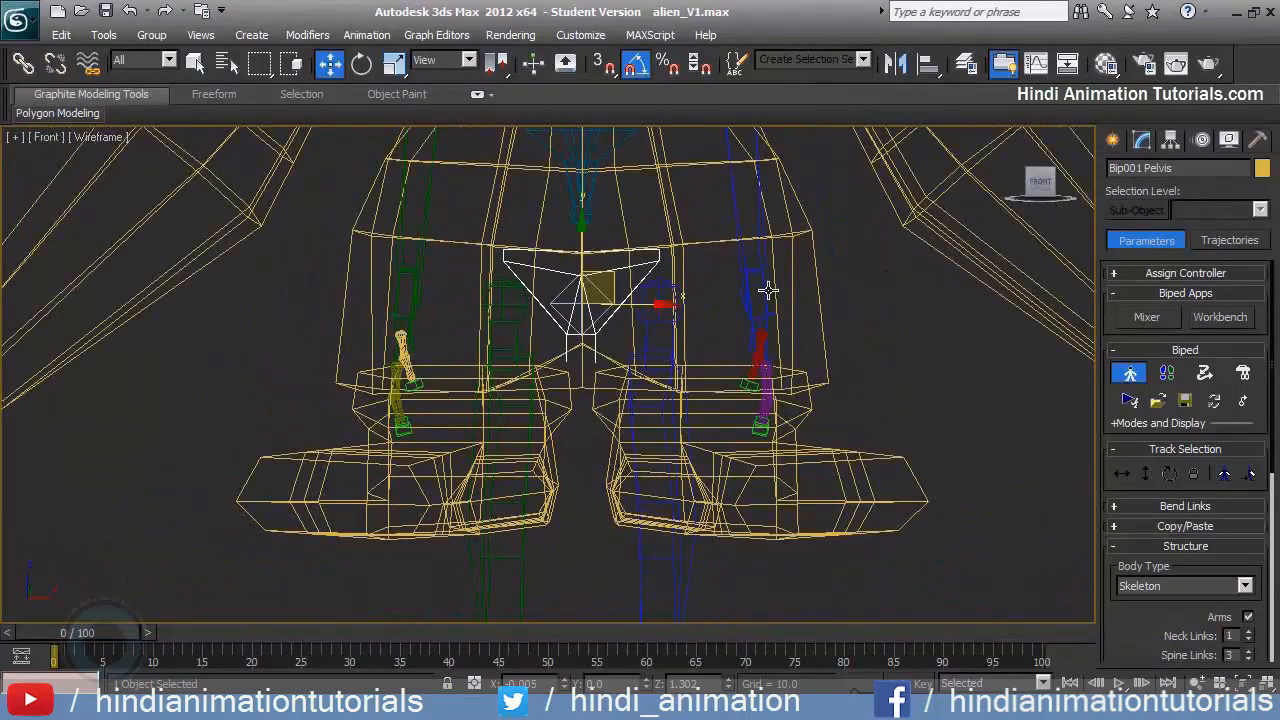
pyautogui.press('r')
pyautogui.moveTo(586, 307); pyautogui.dragTo(595, 265)
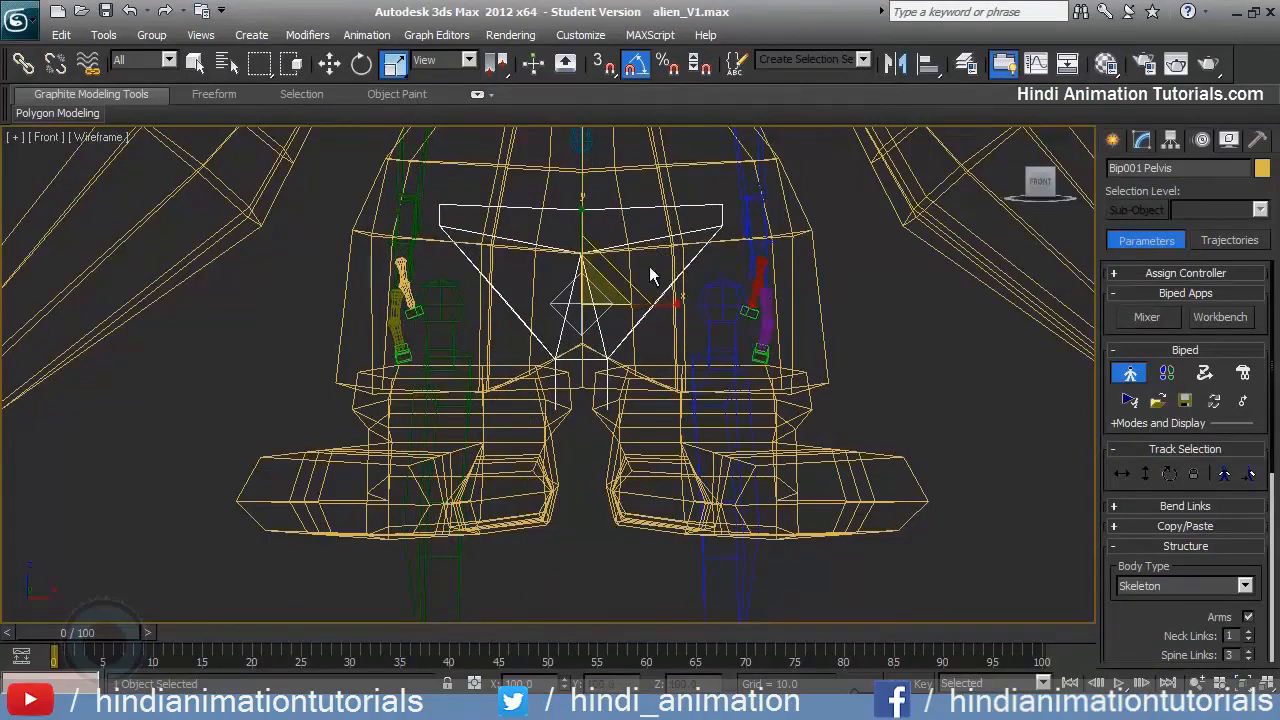
pyautogui.moveTo(668, 285); pyautogui.dragTo(644, 277, button='middle')
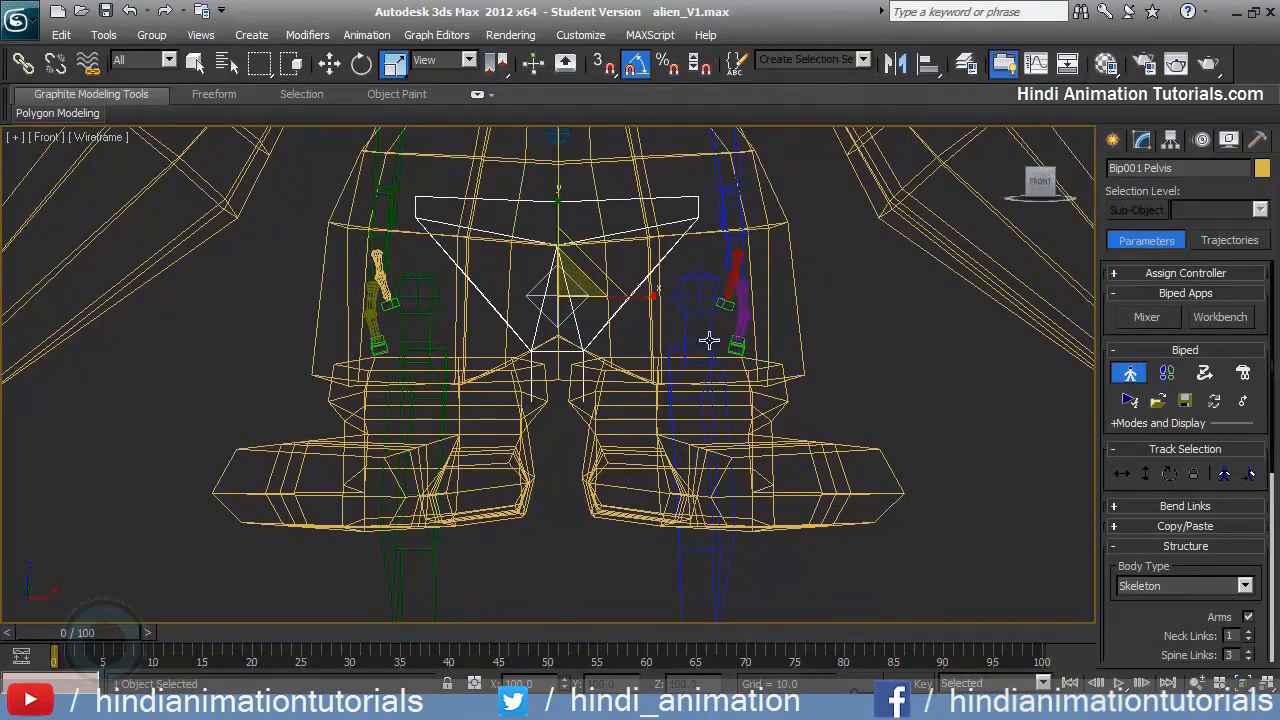
pyautogui.moveTo(566, 292); pyautogui.dragTo(569, 308)
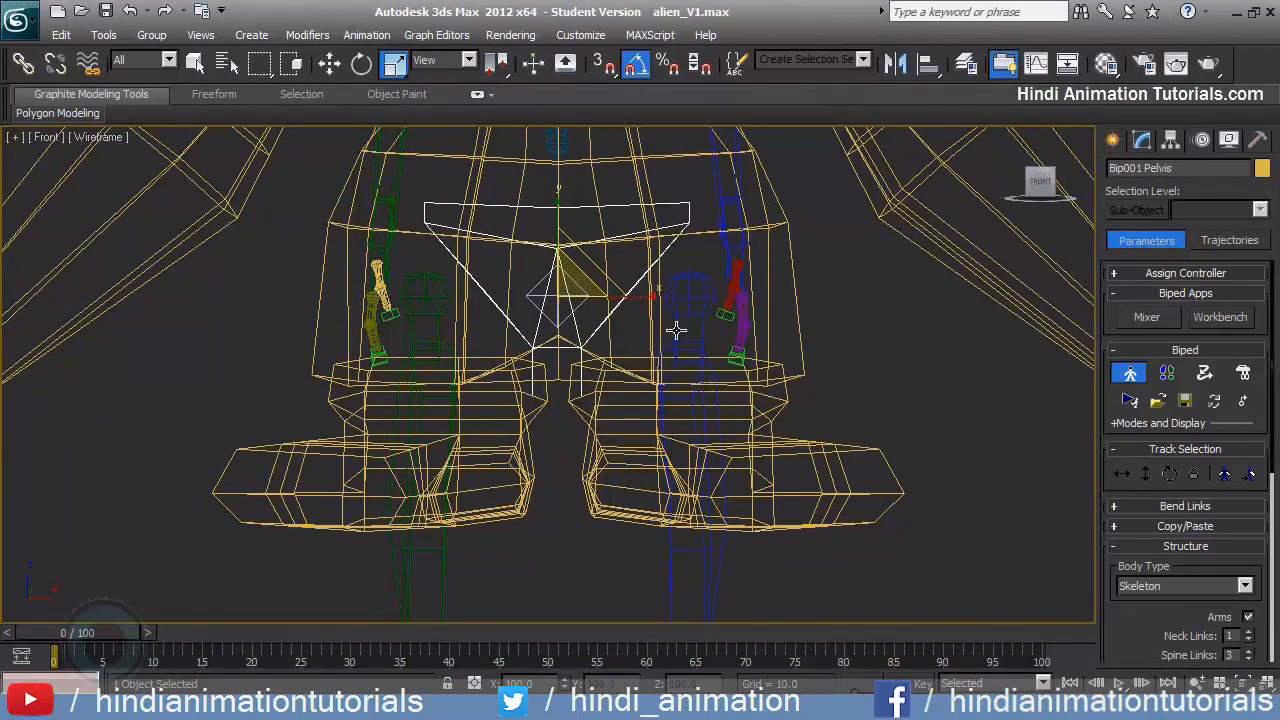
pyautogui.moveTo(559, 296); pyautogui.dragTo(588, 300)
pyautogui.moveTo(588, 300); pyautogui.dragTo(620, 356, button='middle')
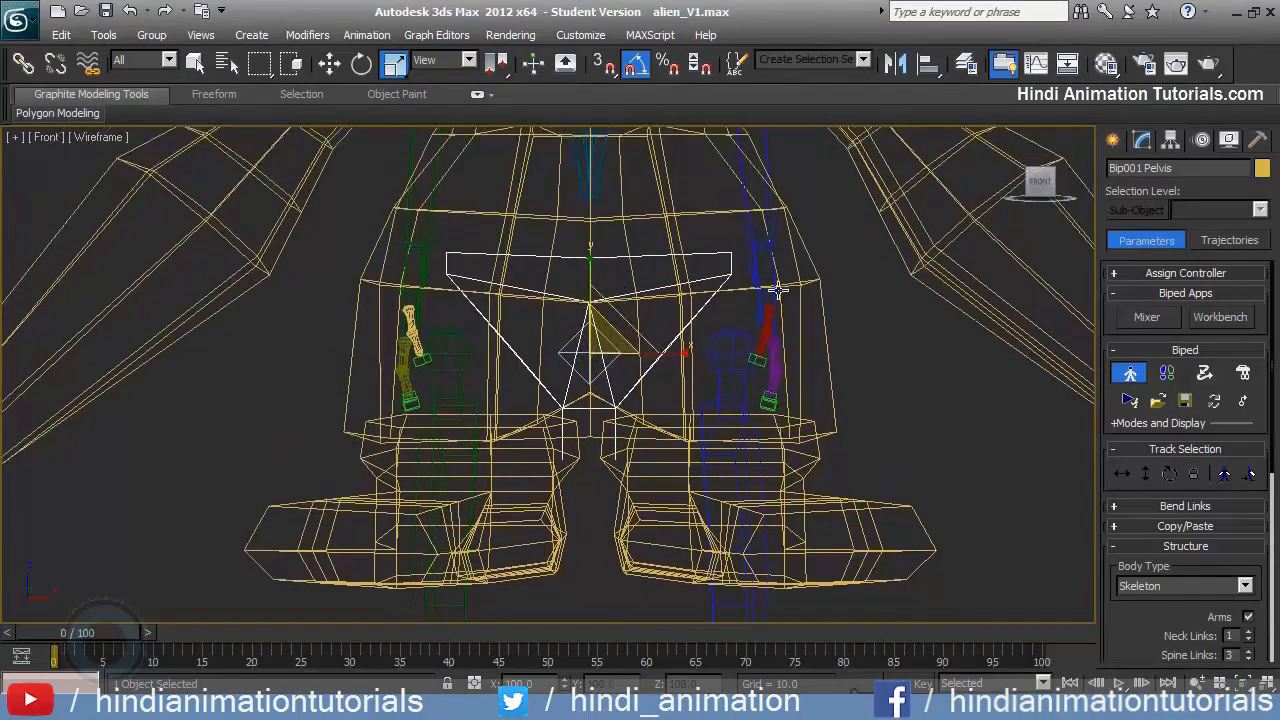
# Reselect the pelvis bone and scale it down slightly to line the thighs up with the alien's legs
pyautogui.click(740, 335)
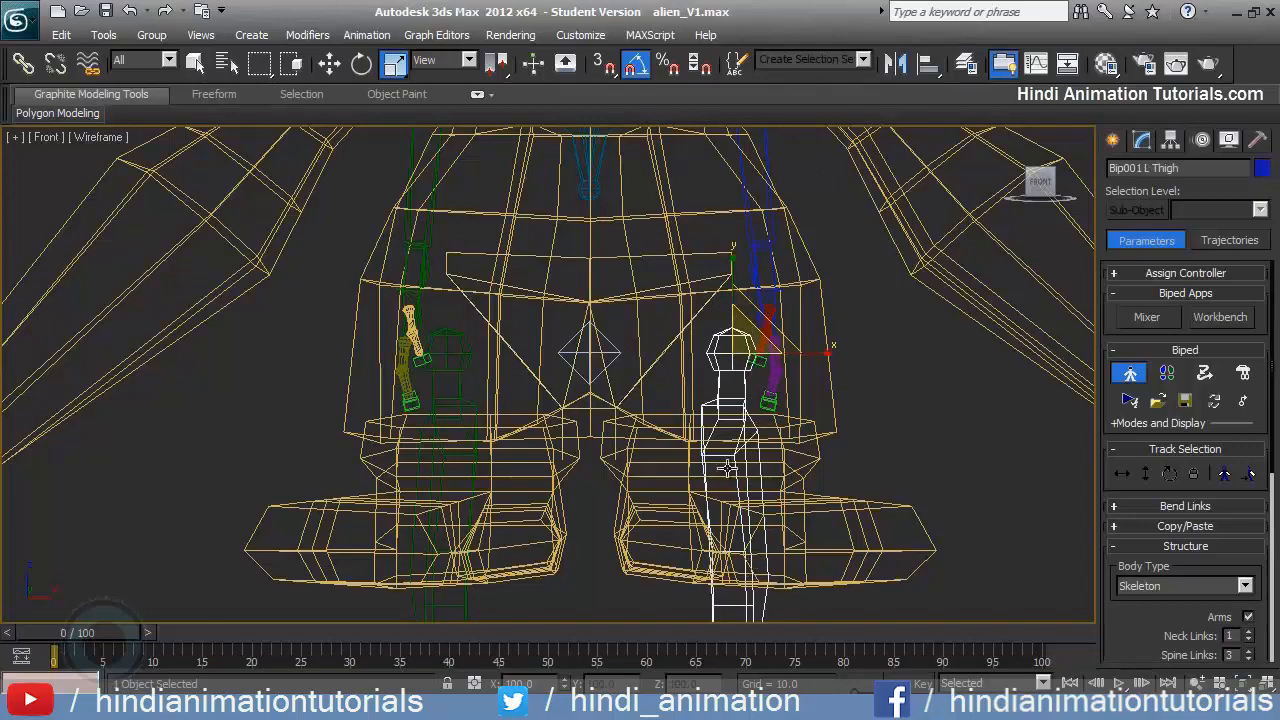
pyautogui.moveTo(615, 387); pyautogui.dragTo(650, 320, button='middle')
pyautogui.click(667, 218)
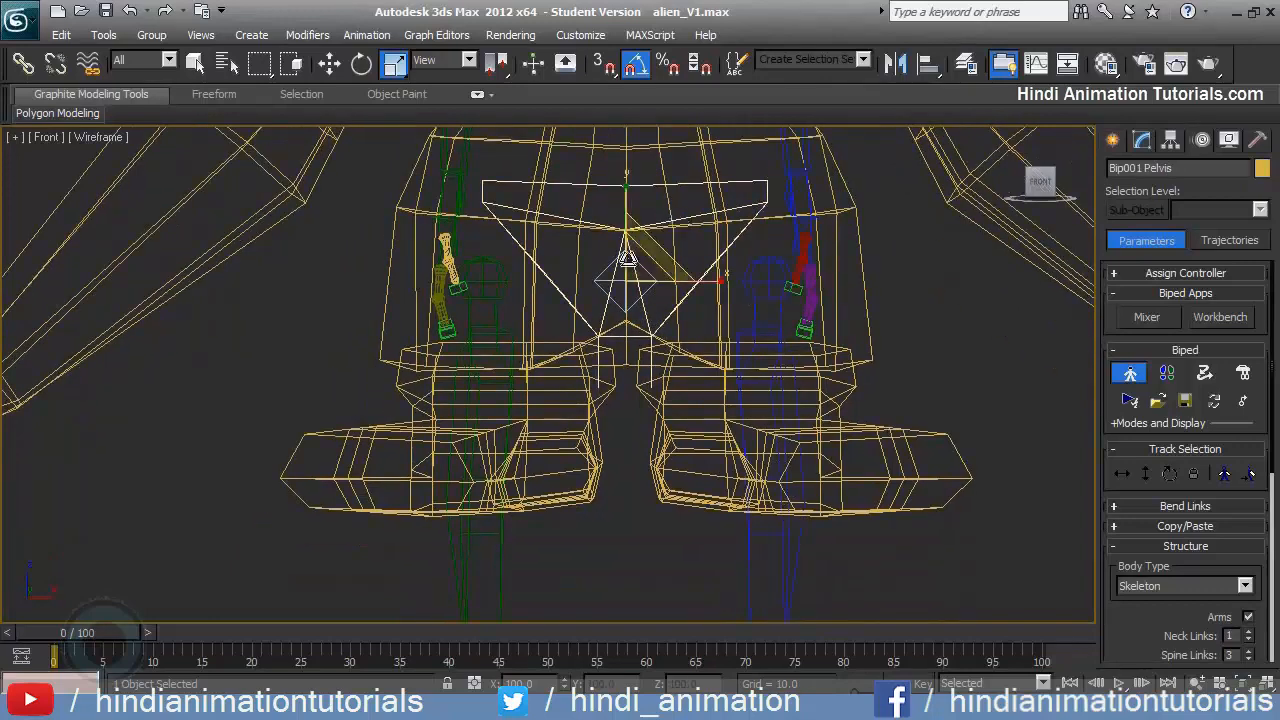
pyautogui.moveTo(628, 287); pyautogui.dragTo(628, 289)
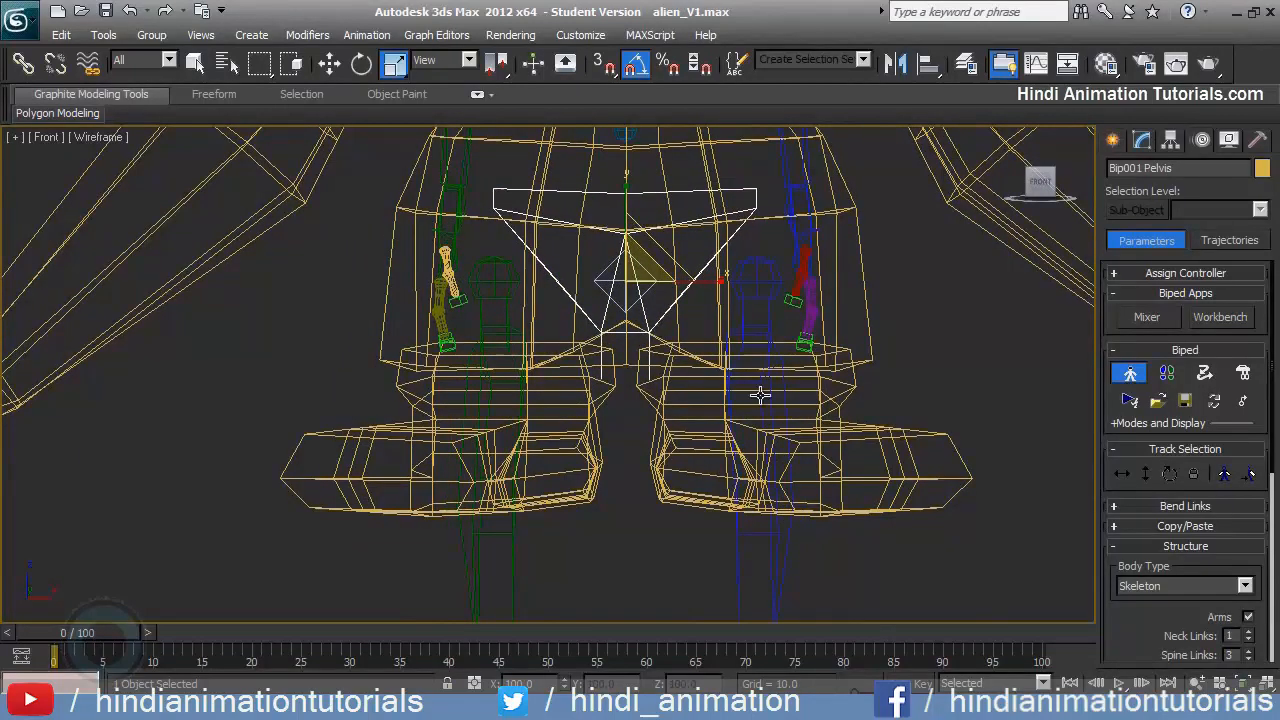
# In the left view, move the biped's root horizontally to line it up with the middle of the alien's body
pyautogui.press('l')
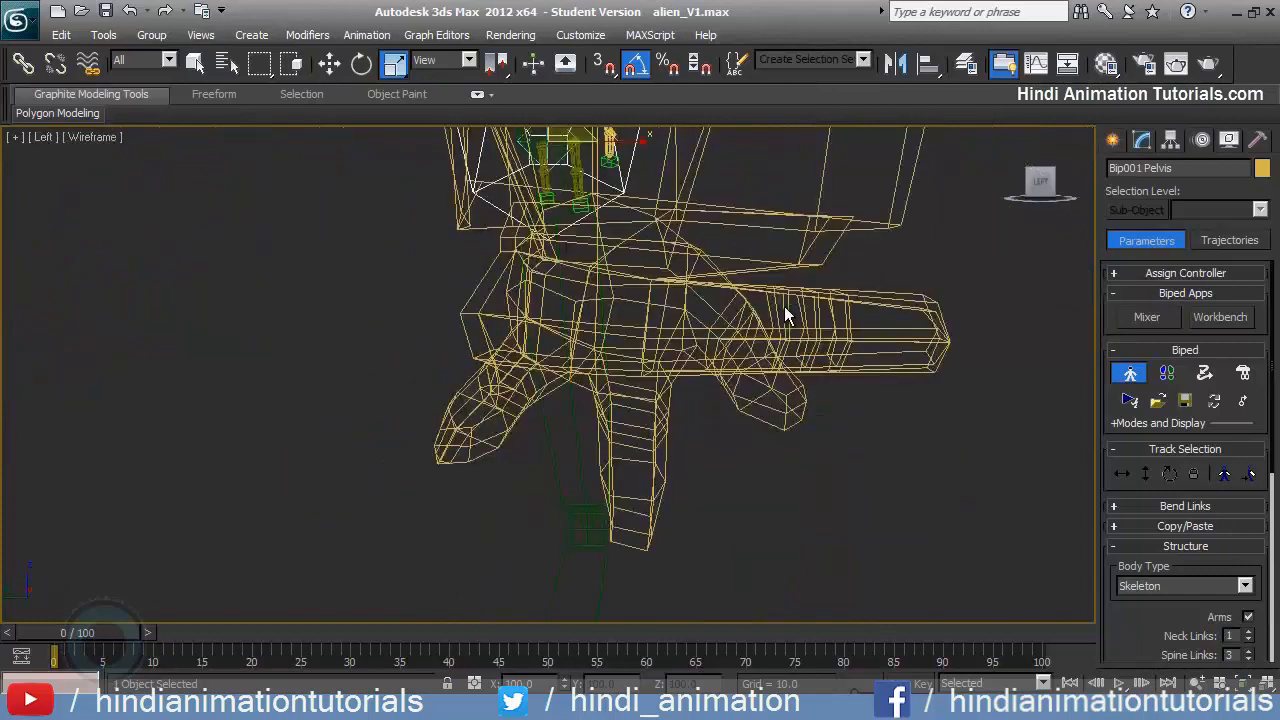
pyautogui.press('z')
pyautogui.moveTo(629, 226); pyautogui.dragTo(621, 254, button='middle')
pyautogui.scroll(-3, 637, 343)
pyautogui.scroll(5, 637, 350)
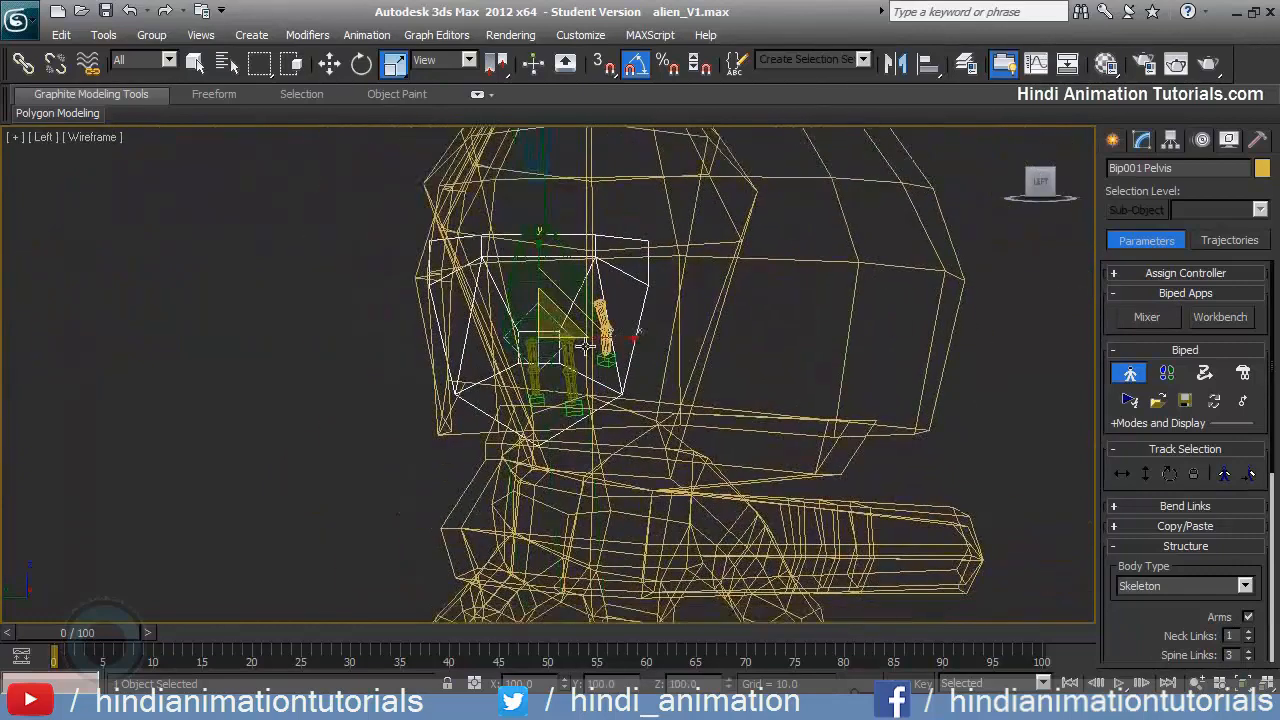
pyautogui.click(531, 235)
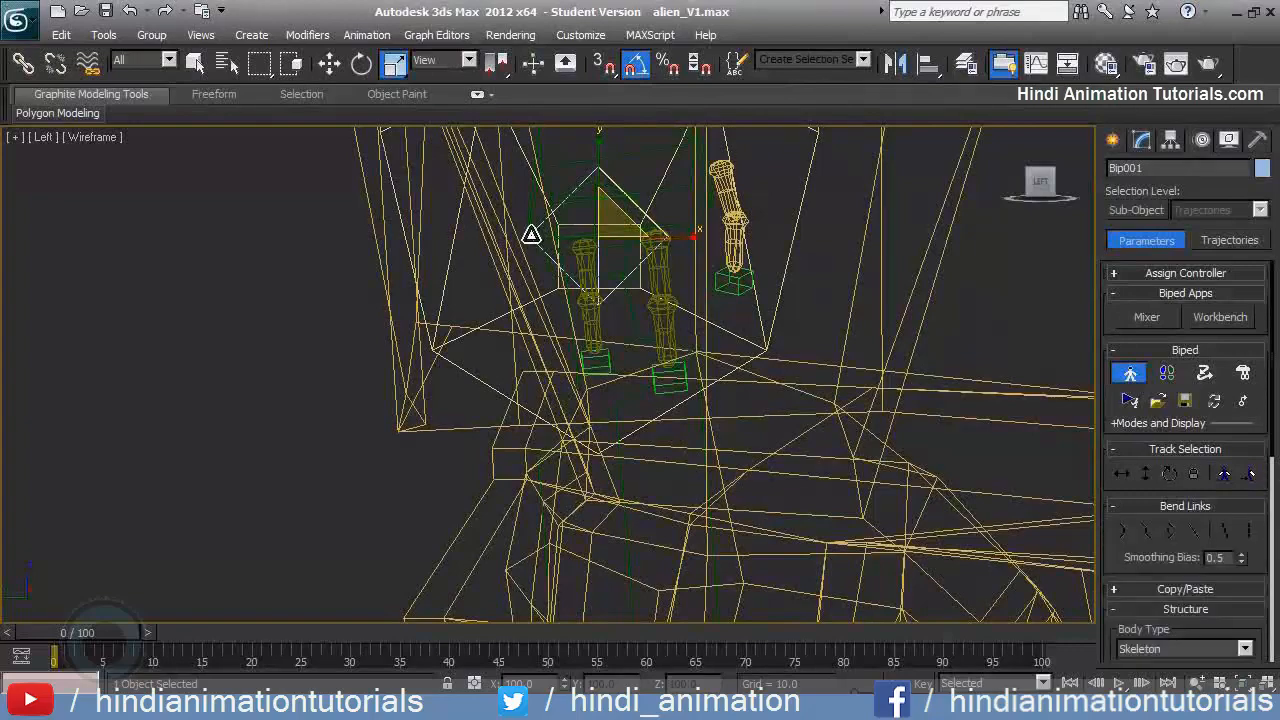
pyautogui.press('w')
pyautogui.moveTo(668, 242); pyautogui.dragTo(770, 248)
# Examine the biped's placement inside the alien's lower body from several angles in shaded and wireframe display
pyautogui.scroll(-5, 765, 253)
pyautogui.keyDown('alt'); pyautogui.moveTo(729, 303); pyautogui.dragTo(568, 318, button='middle'); pyautogui.keyUp('alt')
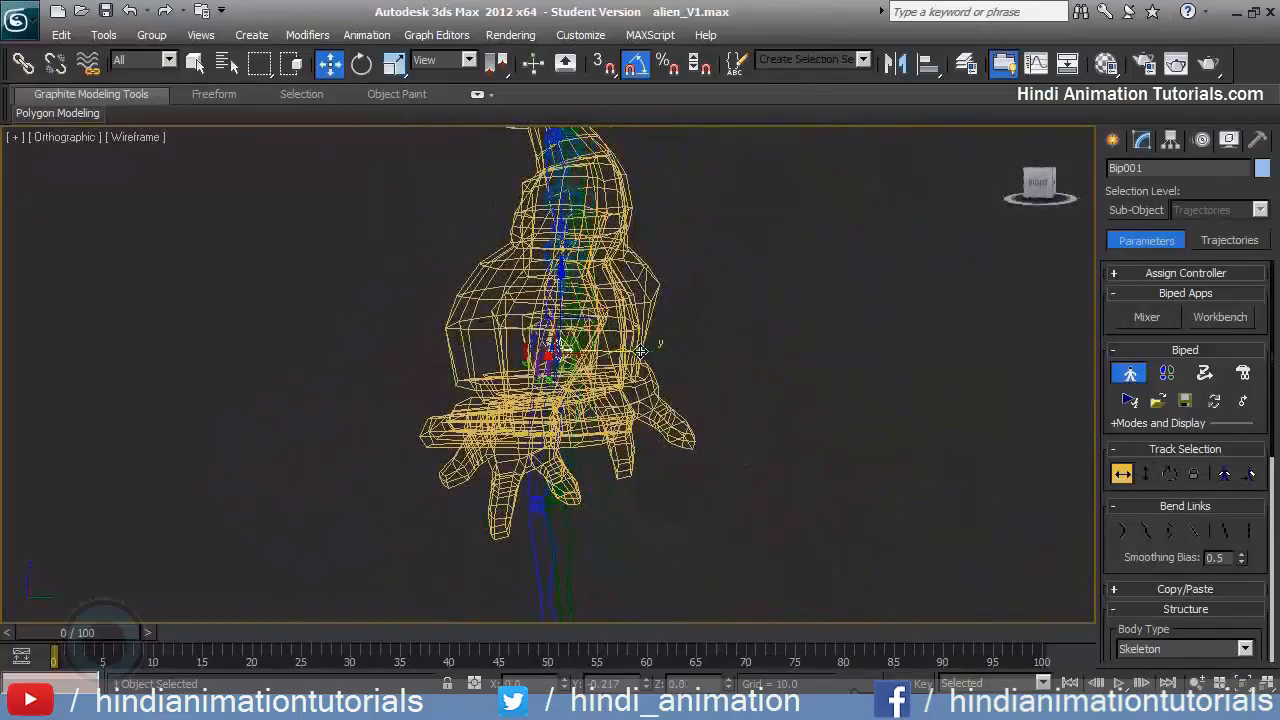
pyautogui.moveTo(641, 351)
pyautogui.keyDown('alt'); pyautogui.mouseDown(button='middle')
pyautogui.moveTo(696, 342)
pyautogui.moveTo(700, 362)
pyautogui.mouseUp(button='middle'); pyautogui.keyUp('alt')
pyautogui.scroll(4, 659, 353)
pyautogui.press('F3')
pyautogui.press('F3')
pyautogui.press('F3')
pyautogui.press('F3')
pyautogui.keyDown('alt'); pyautogui.moveTo(664, 296); pyautogui.dragTo(640, 150, button='middle'); pyautogui.keyUp('alt')
pyautogui.scroll(-3, 678, 262)
# In the front view, scale the biped's left thigh down uniformly to fit within the alien's short upper leg
pyautogui.press('f')
pyautogui.scroll(-10, 646, 200)
pyautogui.scroll(5, 646, 240)
pyautogui.moveTo(646, 249); pyautogui.dragTo(653, 295, button='middle')
pyautogui.moveTo(714, 250); pyautogui.dragTo(665, 180, button='middle')
pyautogui.click(664, 182)
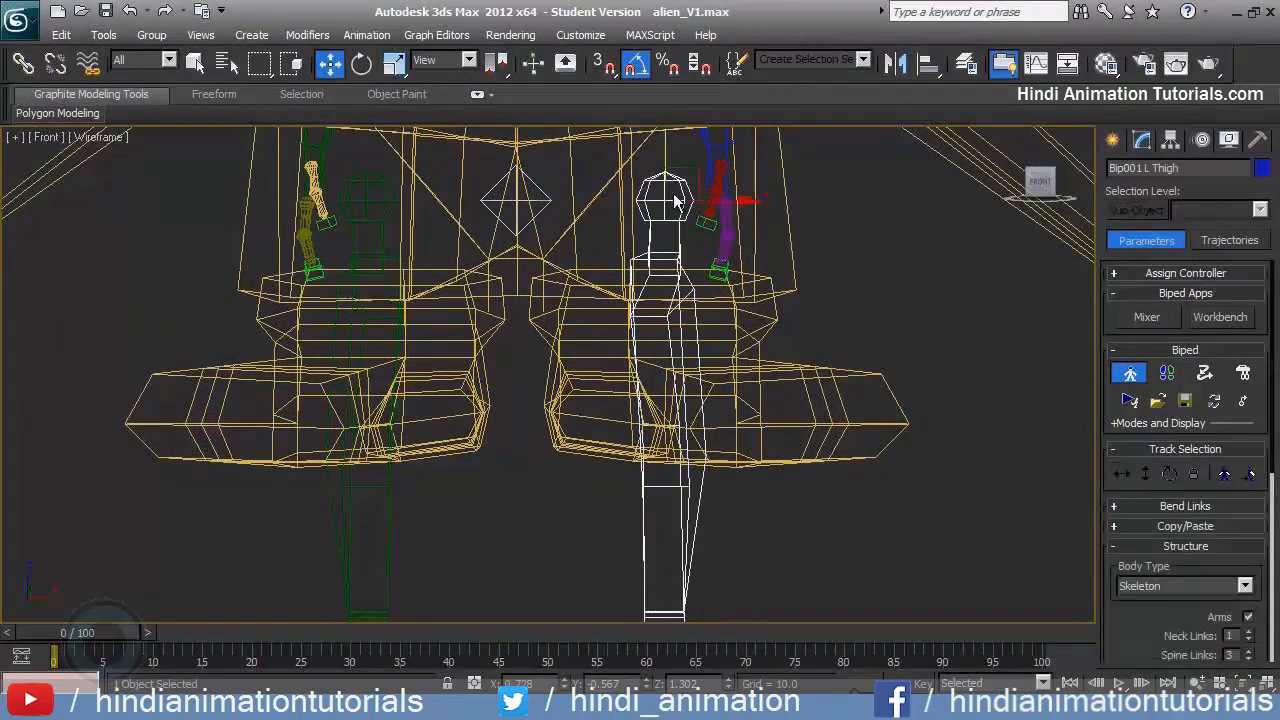
pyautogui.press('r')
pyautogui.moveTo(672, 205); pyautogui.dragTo(814, 520)
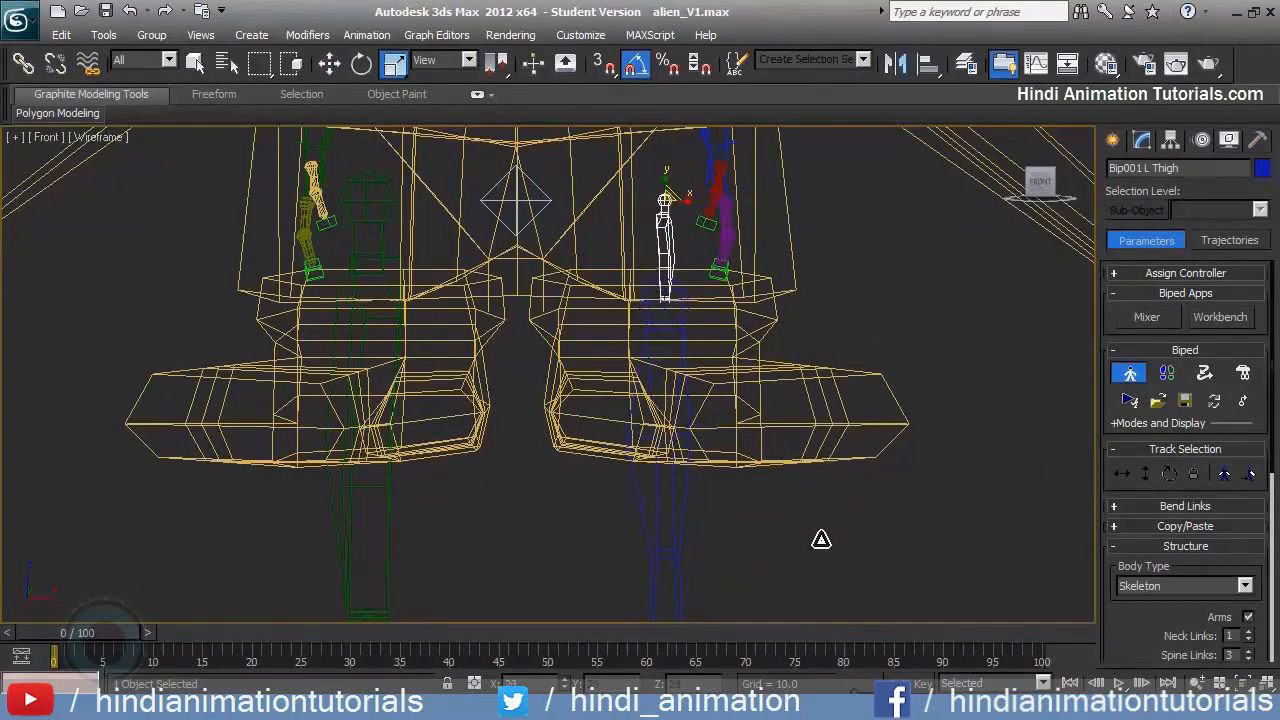
# Examine the scaled left thigh against the alien's legs and feet from several angles in shaded and wireframe display
pyautogui.moveTo(778, 250)
pyautogui.keyDown('alt'); pyautogui.mouseDown(button='middle')
pyautogui.moveTo(680, 243)
pyautogui.moveTo(734, 219)
pyautogui.moveTo(669, 280)
pyautogui.mouseUp(button='middle'); pyautogui.keyUp('alt')
pyautogui.press('F3')
pyautogui.scroll(3, 669, 280)
pyautogui.moveTo(714, 335)
pyautogui.keyDown('alt'); pyautogui.mouseDown(button='middle')
pyautogui.moveTo(697, 263)
pyautogui.moveTo(703, 286)
pyautogui.moveTo(671, 368)
pyautogui.mouseUp(button='middle'); pyautogui.keyUp('alt')
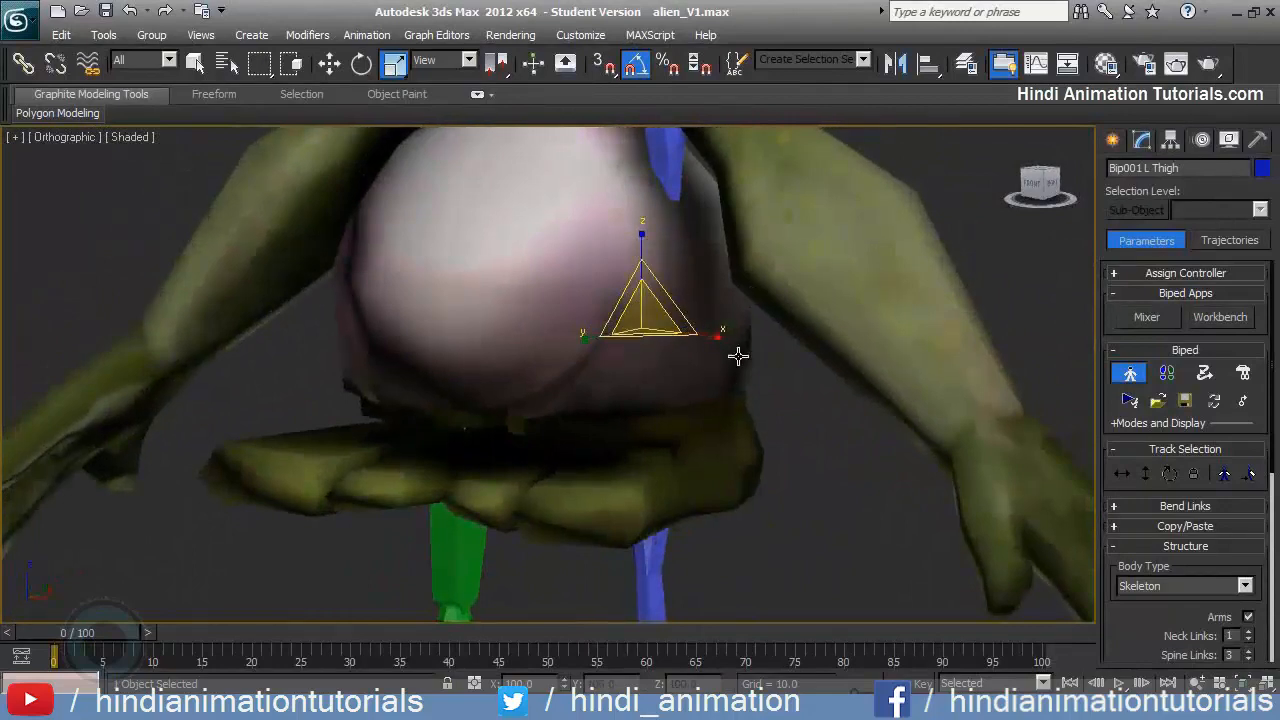
pyautogui.moveTo(619, 320)
pyautogui.keyDown('alt'); pyautogui.mouseDown(button='middle')
pyautogui.moveTo(674, 309)
pyautogui.moveTo(532, 302)
pyautogui.mouseUp(button='middle'); pyautogui.keyUp('alt')
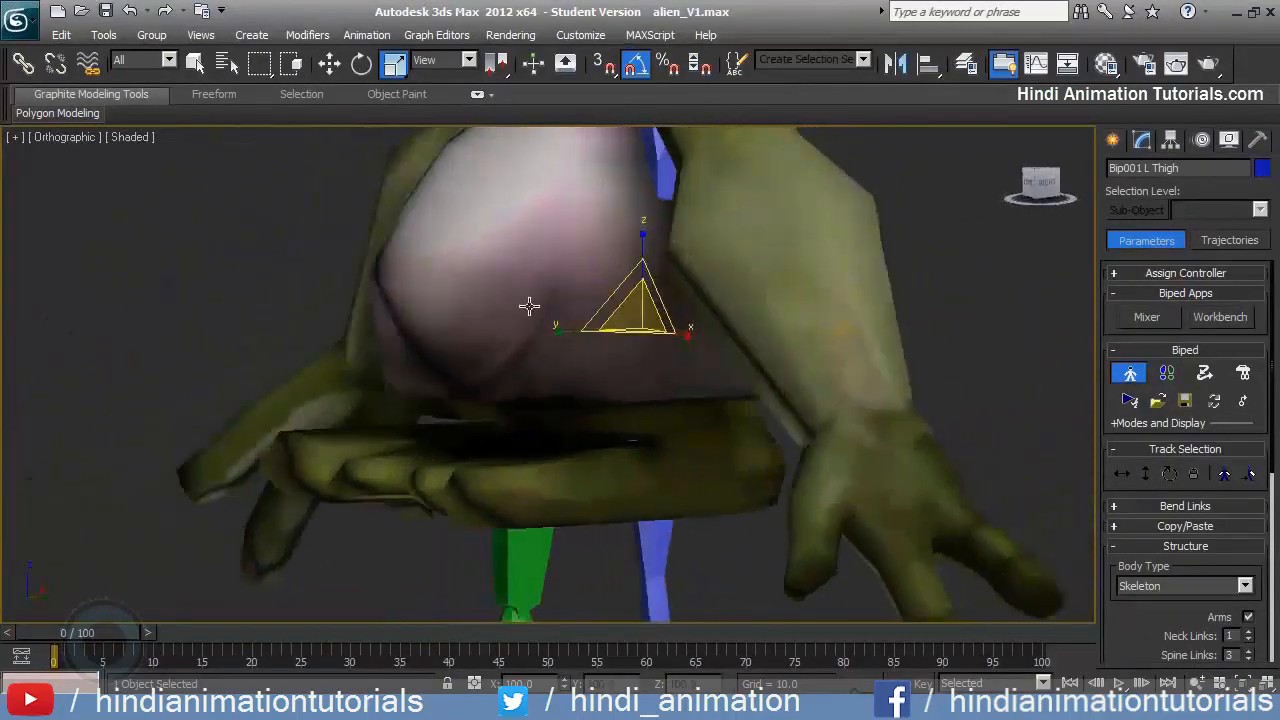
pyautogui.moveTo(569, 365)
pyautogui.keyDown('alt'); pyautogui.mouseDown(button='middle')
pyautogui.moveTo(551, 337)
pyautogui.moveTo(581, 342)
pyautogui.mouseUp(button='middle'); pyautogui.keyUp('alt')
pyautogui.keyDown('alt'); pyautogui.moveTo(616, 400); pyautogui.dragTo(712, 448, button='middle'); pyautogui.keyUp('alt')
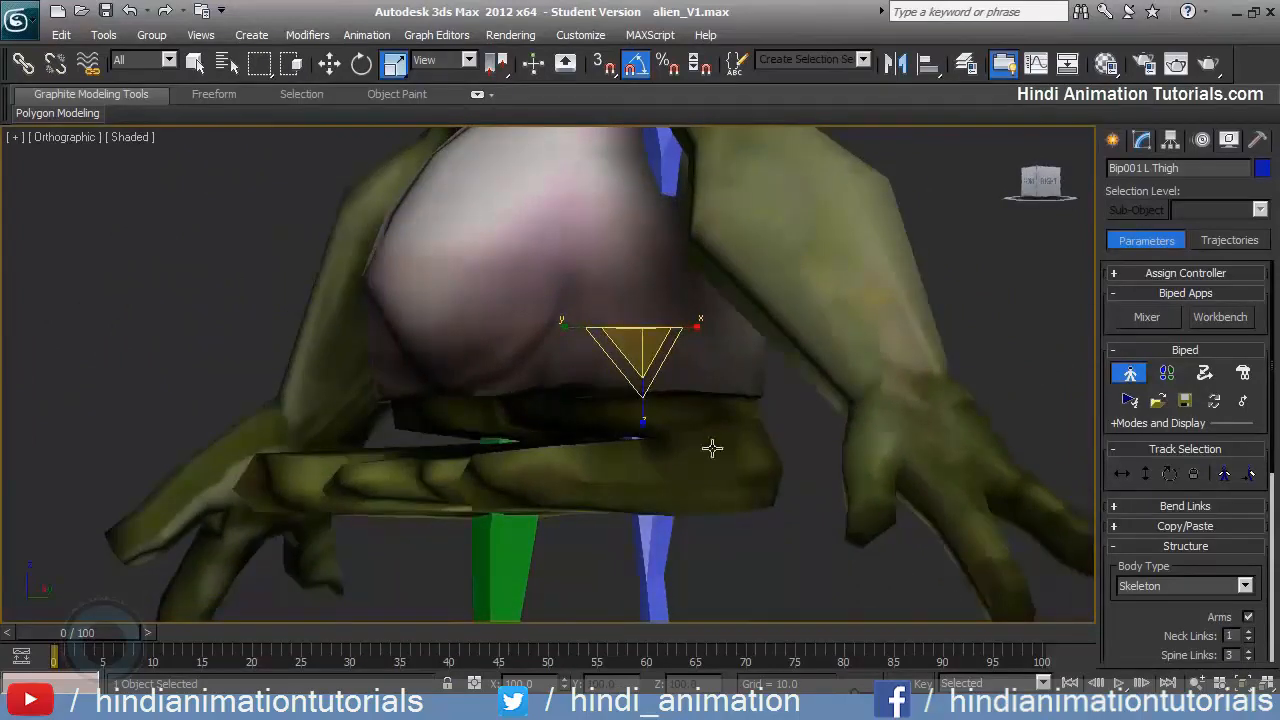
pyautogui.moveTo(665, 413)
pyautogui.keyDown('alt'); pyautogui.mouseDown(button='middle')
pyautogui.moveTo(676, 430)
pyautogui.moveTo(837, 434)
pyautogui.moveTo(713, 429)
pyautogui.mouseUp(button='middle'); pyautogui.keyUp('alt')
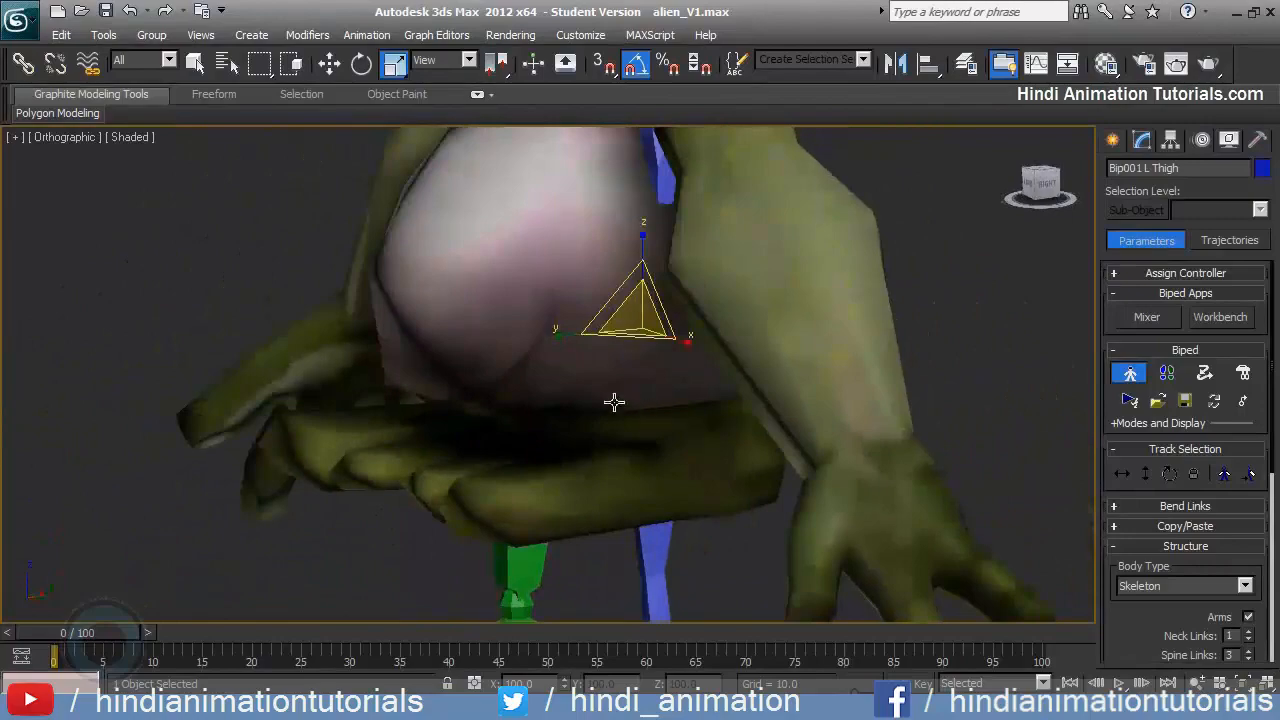
pyautogui.keyDown('alt'); pyautogui.moveTo(723, 475); pyautogui.dragTo(733, 454, button='middle'); pyautogui.keyUp('alt')
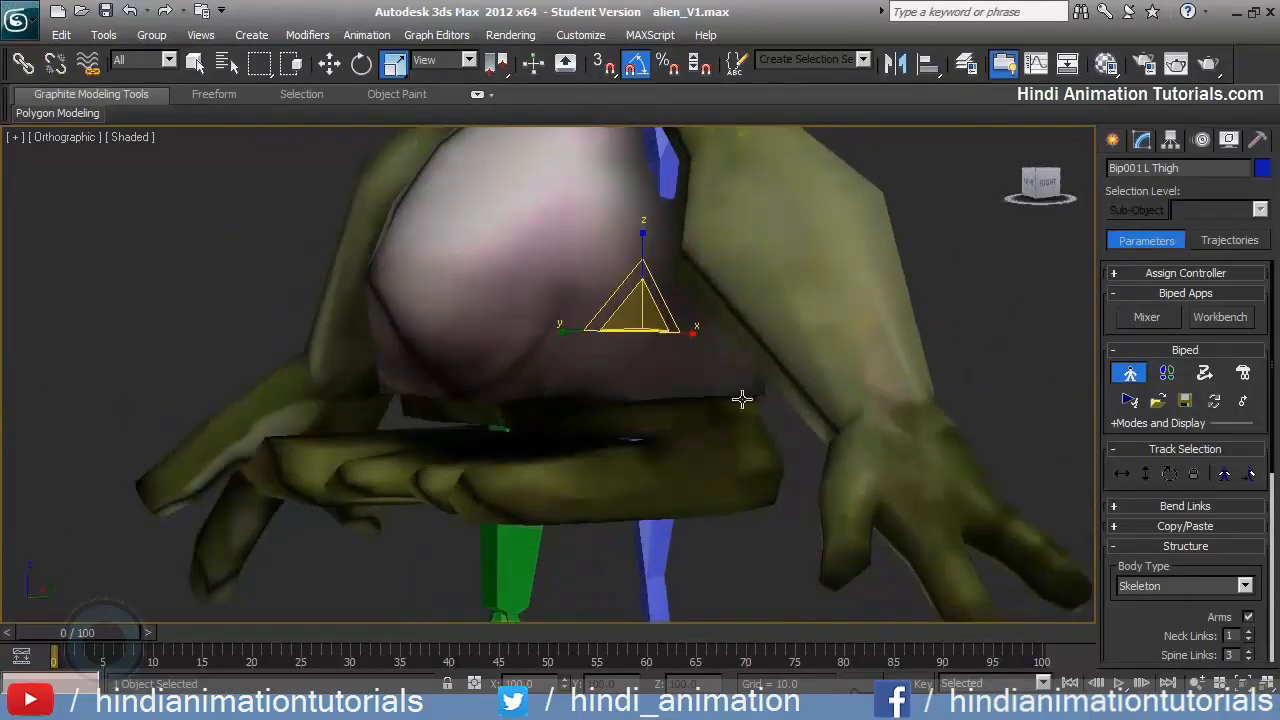
pyautogui.moveTo(741, 399)
pyautogui.keyDown('alt'); pyautogui.mouseDown(button='middle')
pyautogui.moveTo(629, 420)
pyautogui.moveTo(820, 429)
pyautogui.moveTo(760, 380)
pyautogui.moveTo(748, 326)
pyautogui.moveTo(690, 314)
pyautogui.moveTo(712, 325)
pyautogui.moveTo(720, 370)
pyautogui.moveTo(730, 365)
pyautogui.mouseUp(button='middle'); pyautogui.keyUp('alt')
pyautogui.press('F3')
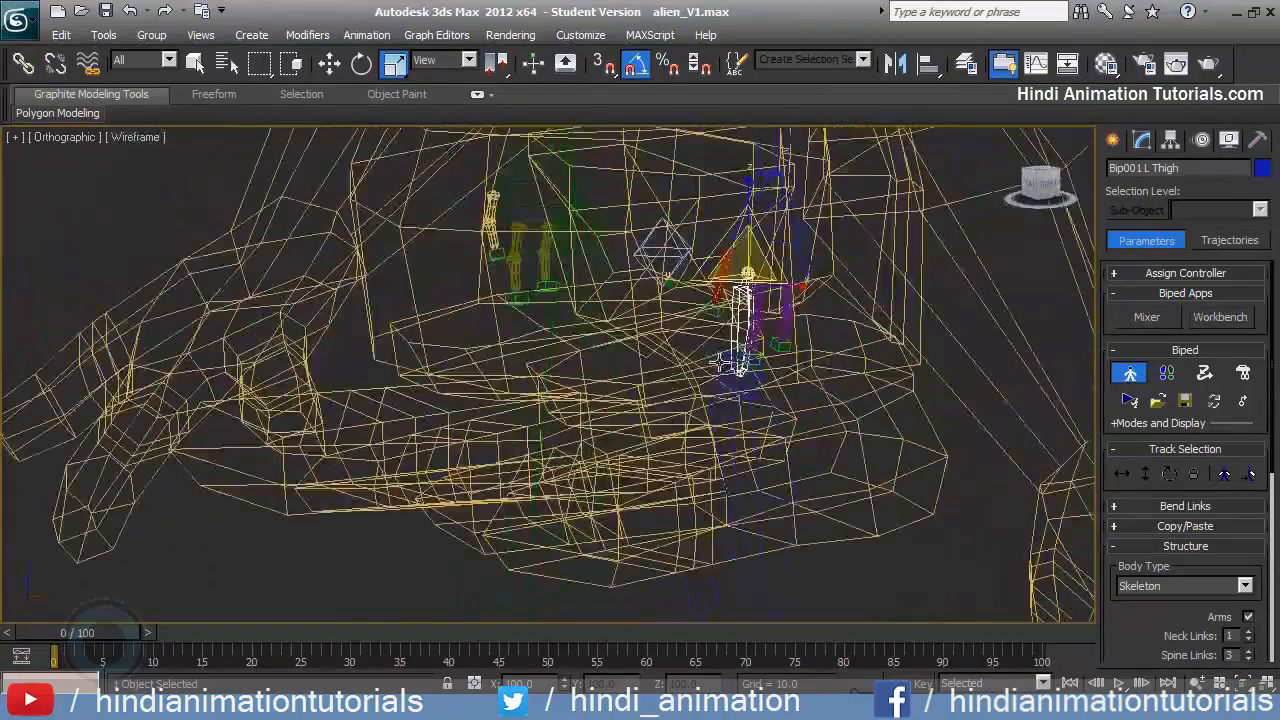
# Rotate the biped's left thigh forward about 35 degrees around the X axis to follow the alien's bent upper leg
pyautogui.press('e')
pyautogui.moveTo(704, 232); pyautogui.dragTo(760, 221)
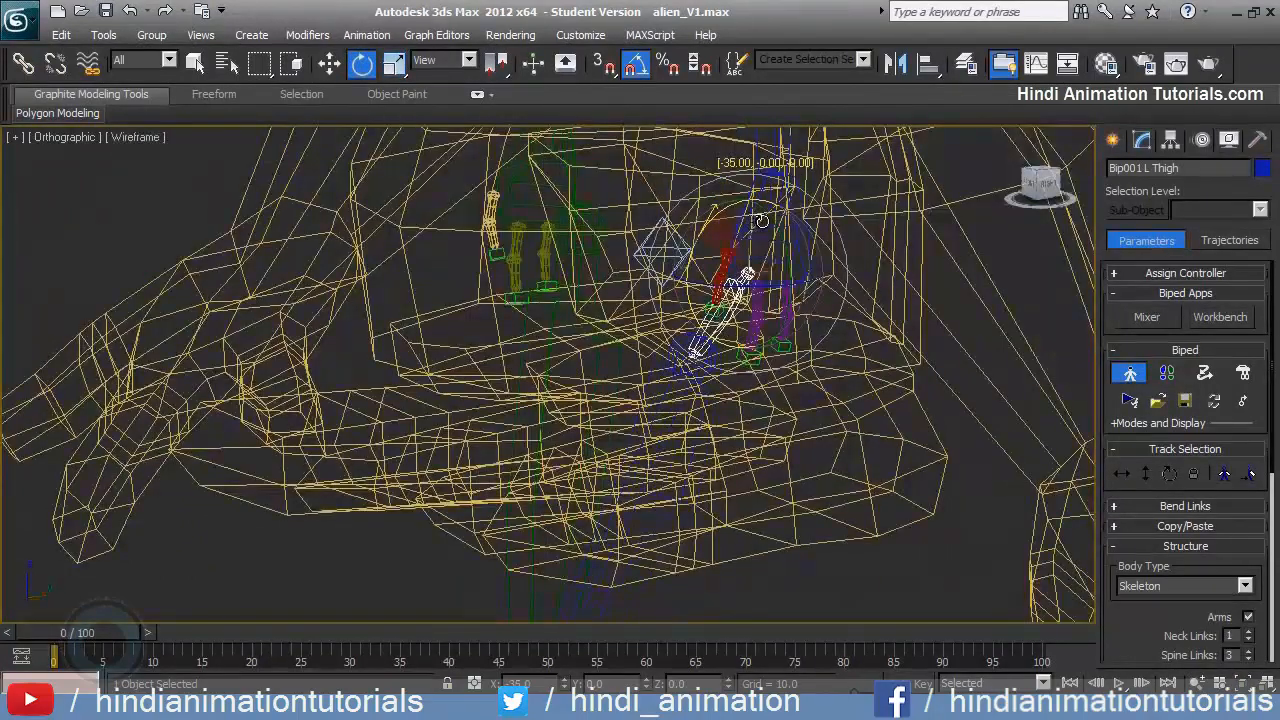
pyautogui.keyDown('alt'); pyautogui.moveTo(760, 221); pyautogui.dragTo(704, 230, button='middle'); pyautogui.keyUp('alt')
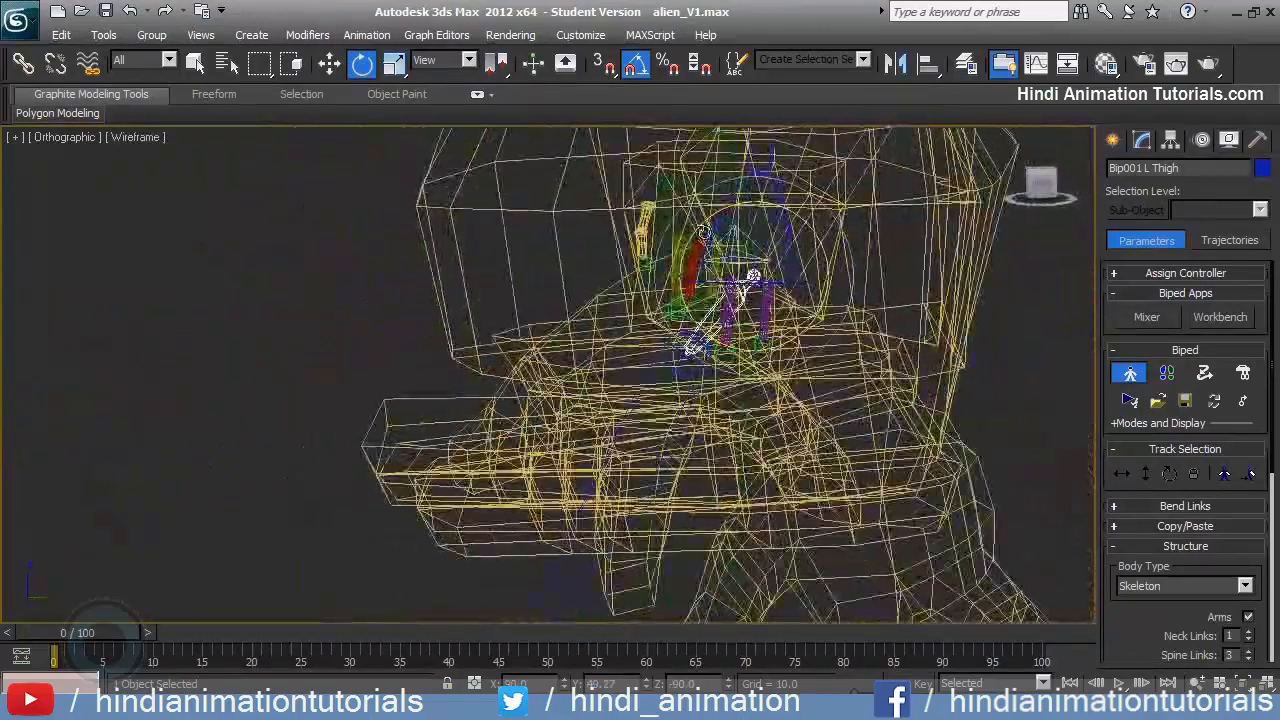
pyautogui.moveTo(704, 232); pyautogui.dragTo(712, 231)
pyautogui.moveTo(712, 231)
pyautogui.keyDown('alt'); pyautogui.mouseDown(button='middle')
pyautogui.moveTo(733, 272)
pyautogui.moveTo(750, 260)
pyautogui.moveTo(700, 285)
pyautogui.moveTo(660, 267)
pyautogui.moveTo(700, 250)
pyautogui.moveTo(585, 245)
pyautogui.mouseUp(button='middle'); pyautogui.keyUp('alt')
pyautogui.press('F3')
pyautogui.press('F3')
pyautogui.scroll(3, 745, 262)
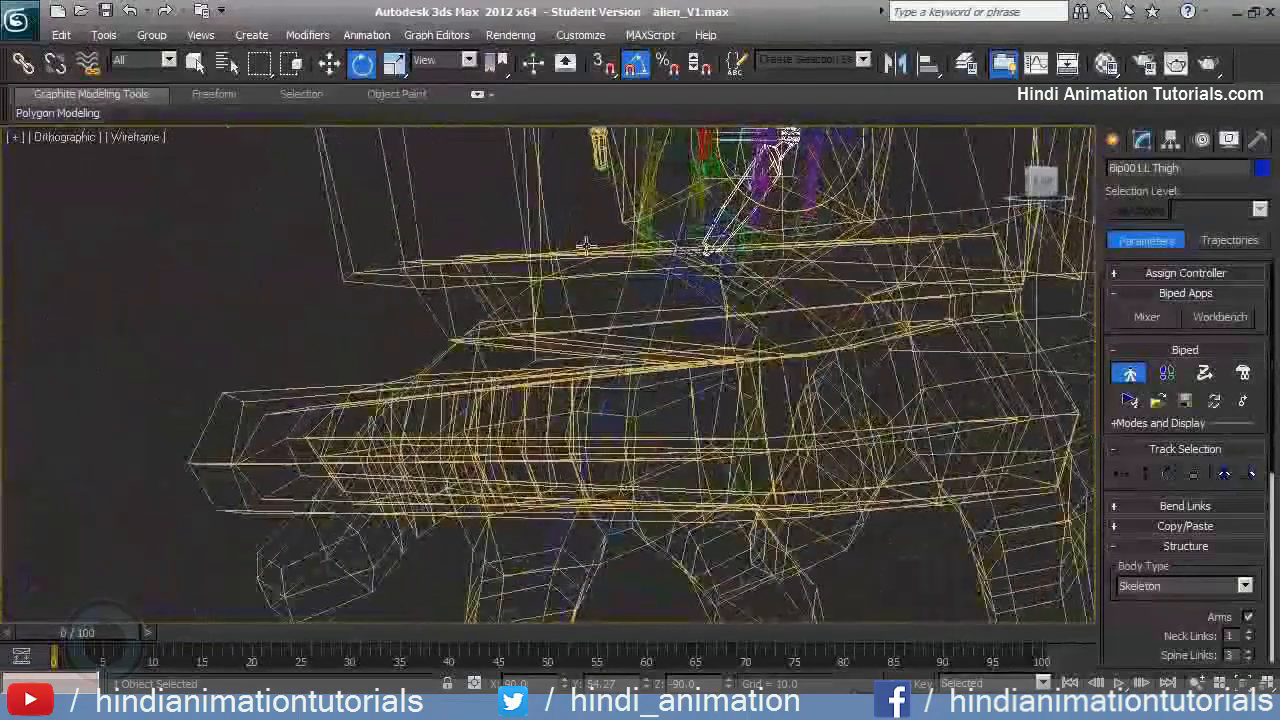
# Fold the biped's left calf back by rotating it about -85 degrees around its local Z axis
pyautogui.keyDown('alt'); pyautogui.moveTo(730, 290); pyautogui.dragTo(677, 314, button='middle'); pyautogui.keyUp('alt')
pyautogui.click(672, 306)
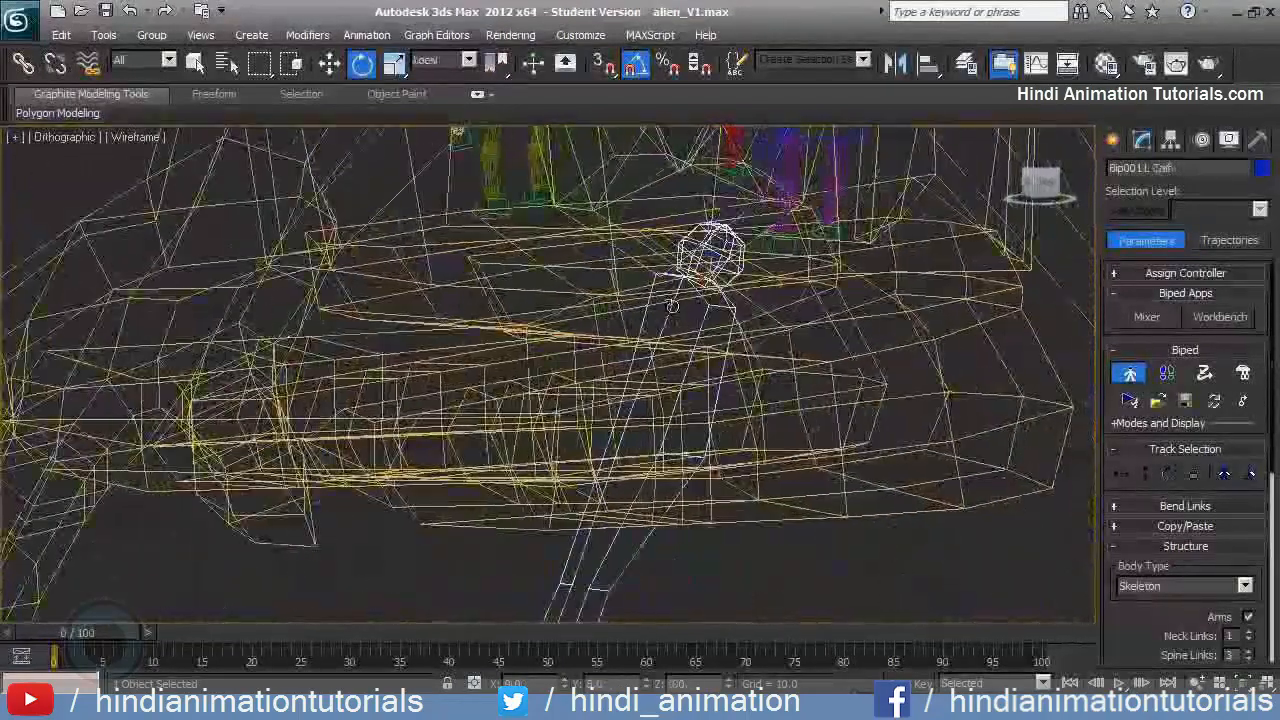
pyautogui.hotkey('shift', 'z')
pyautogui.hotkey('shift', 'z')
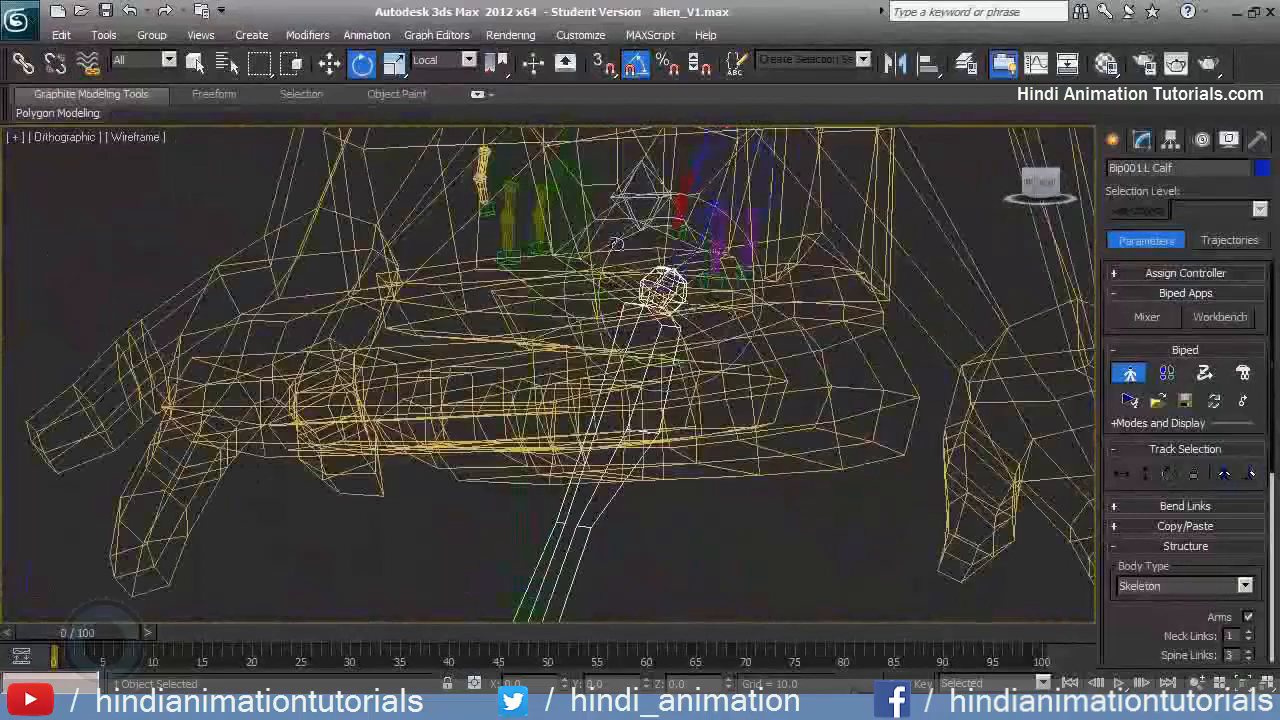
pyautogui.moveTo(617, 242); pyautogui.dragTo(640, 385)
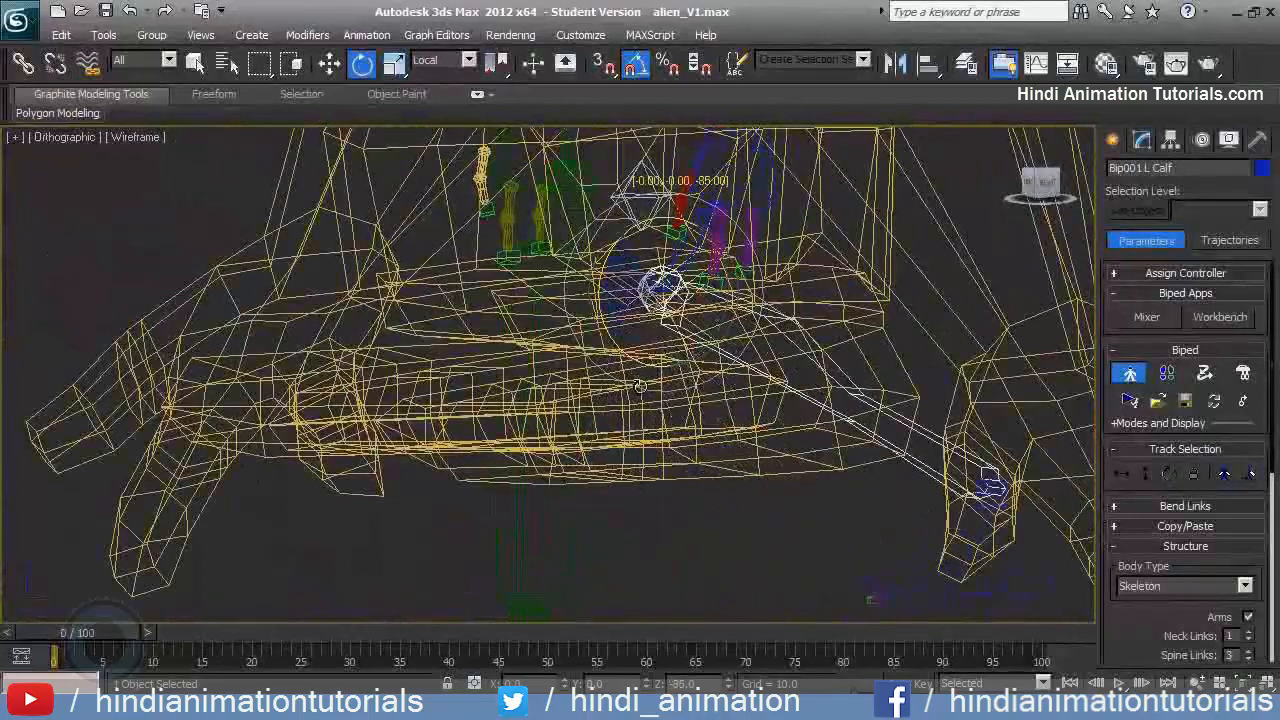
pyautogui.hotkey('shift', 'z')
pyautogui.hotkey('shift', 'z')
pyautogui.hotkey('shift', 'z')
pyautogui.hotkey('shift', 'z')
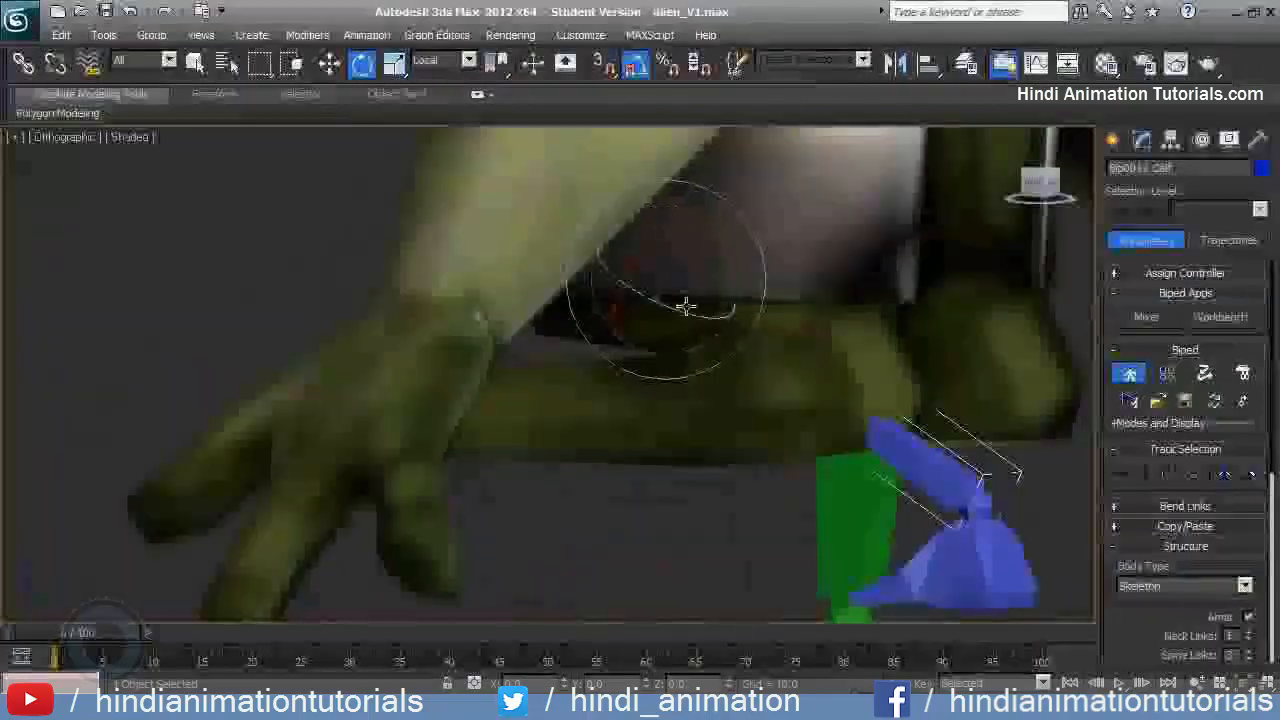
pyautogui.hotkey('shift', 'z')
pyautogui.hotkey('shift', 'z')
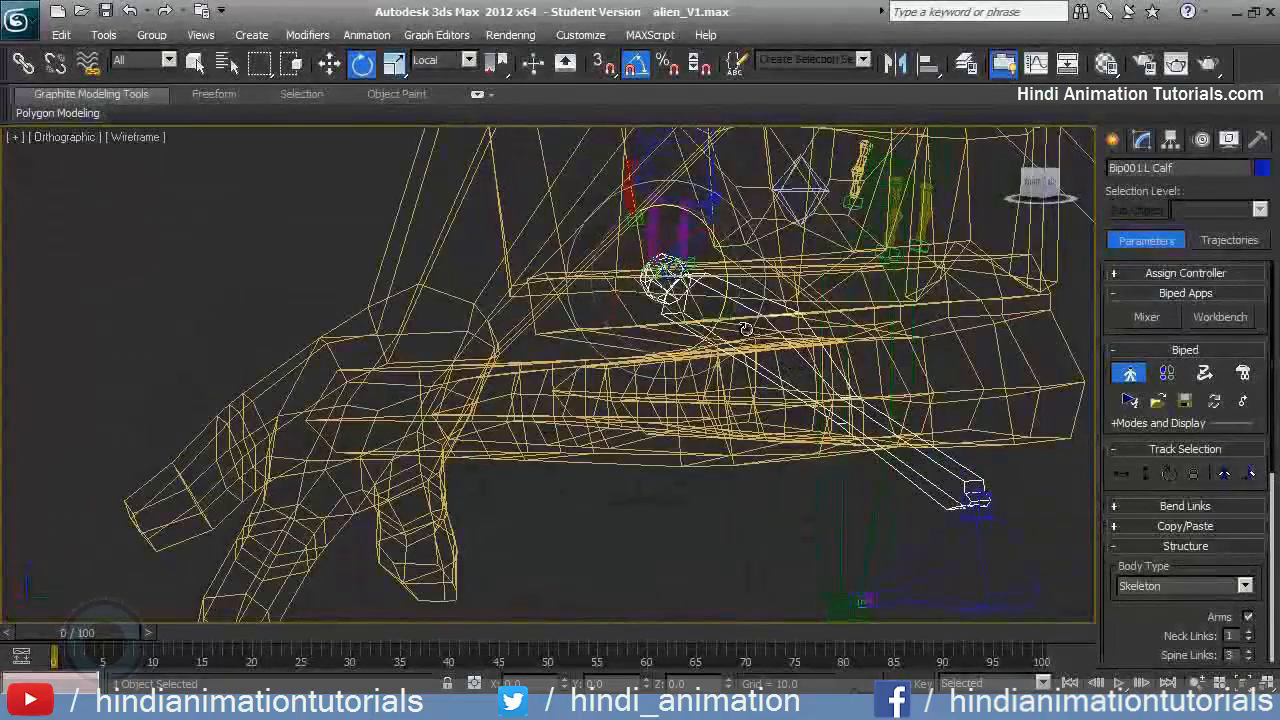
# Scale the left calf down to the alien's short lower leg and refine its rotation
pyautogui.press('r')
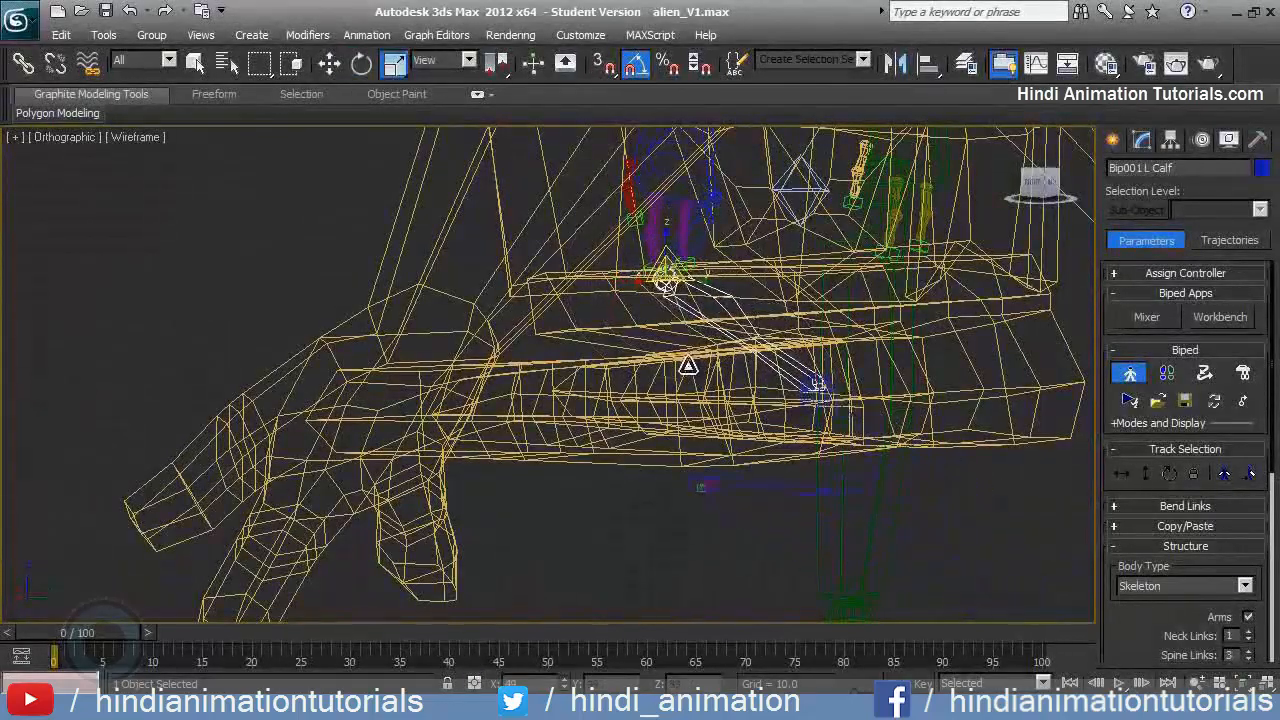
pyautogui.keyDown('alt'); pyautogui.moveTo(688, 366); pyautogui.dragTo(720, 361, button='middle'); pyautogui.keyUp('alt')
pyautogui.press('e')
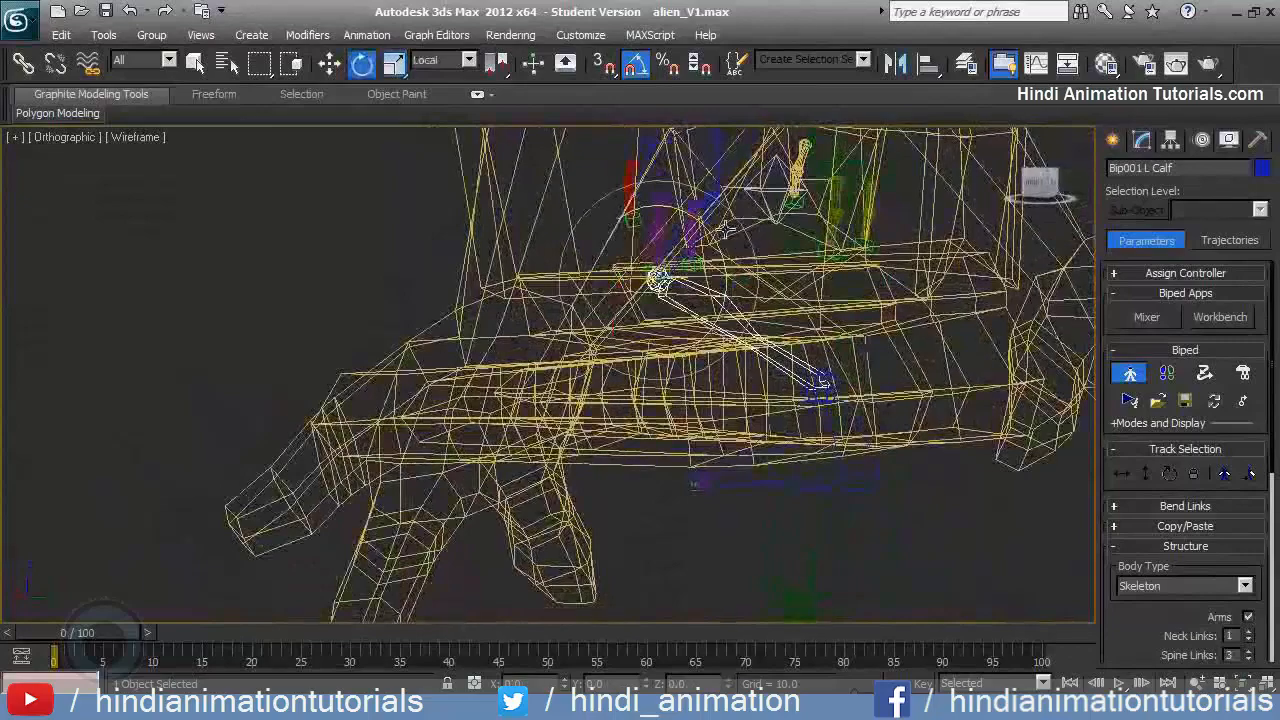
pyautogui.keyDown('alt'); pyautogui.moveTo(744, 260); pyautogui.dragTo(832, 305, button='middle'); pyautogui.keyUp('alt')
# Scale the left calf along the view's Y axis and check its fit inside the alien's leg
pyautogui.press('r')
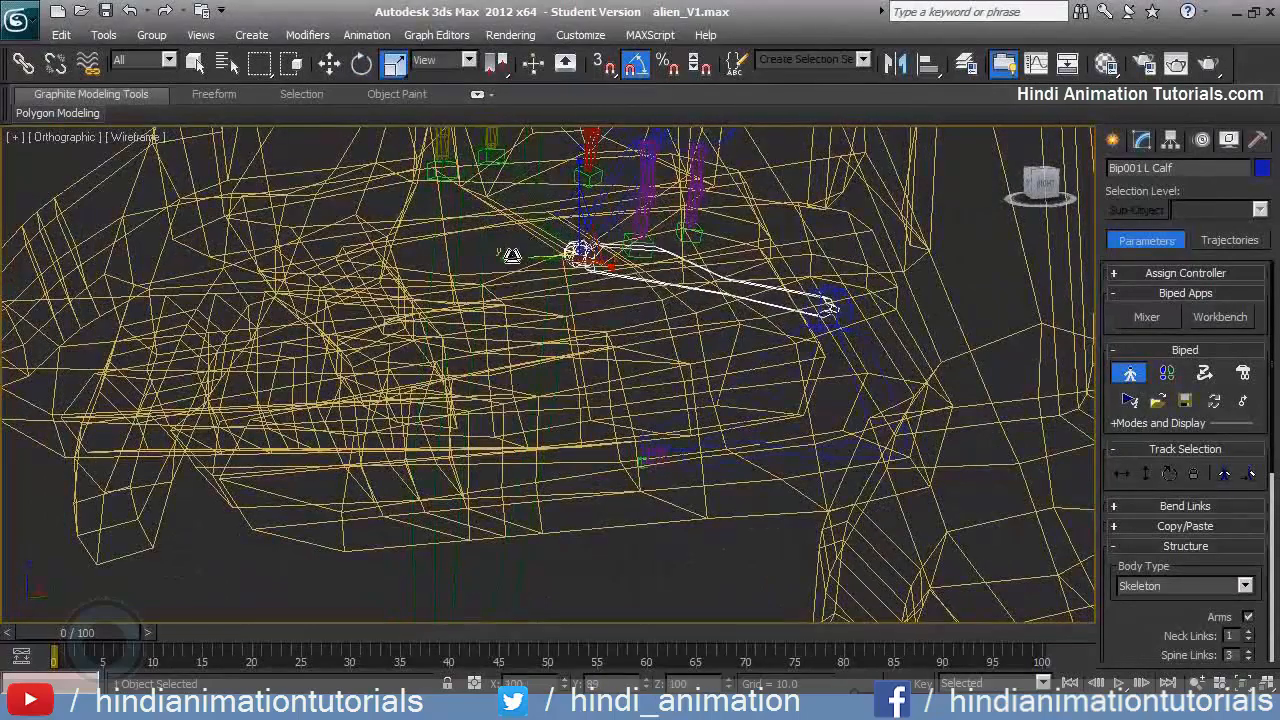
pyautogui.keyDown('alt'); pyautogui.moveTo(722, 256); pyautogui.dragTo(750, 262, button='middle'); pyautogui.keyUp('alt')
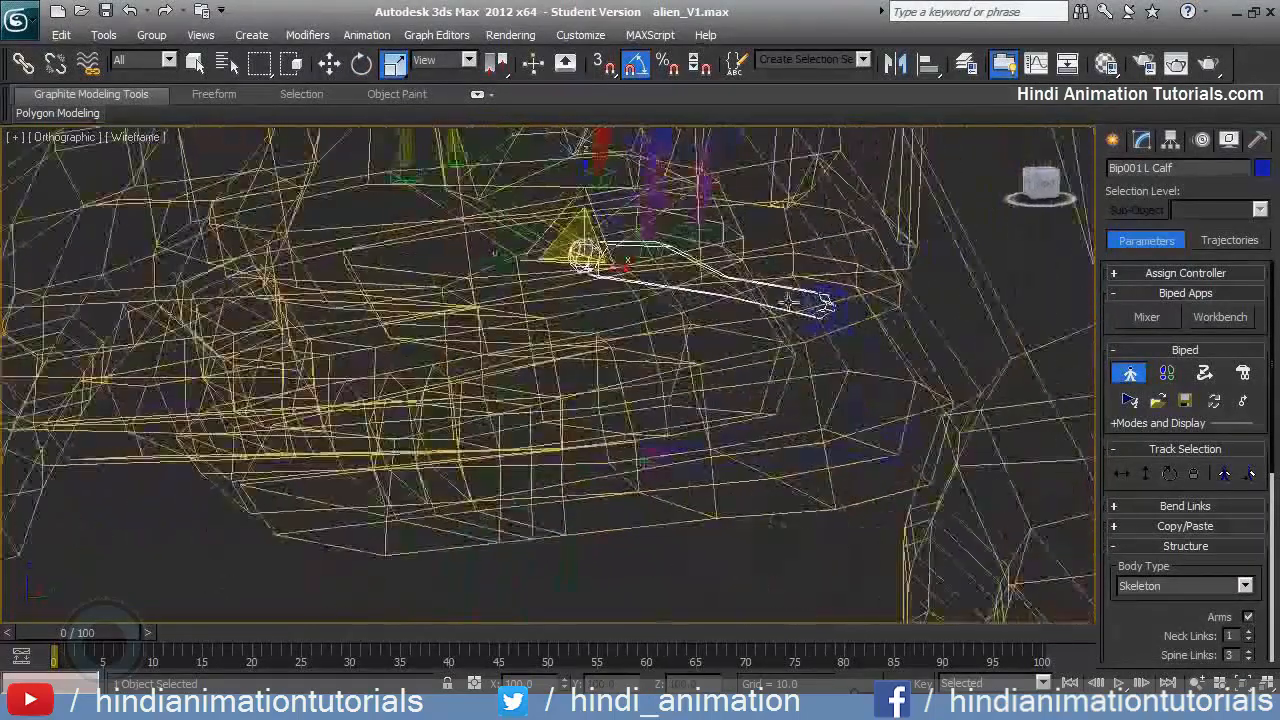
pyautogui.keyDown('alt'); pyautogui.moveTo(843, 295); pyautogui.dragTo(897, 324, button='middle'); pyautogui.keyUp('alt')
pyautogui.click(838, 297)
pyautogui.click(866, 281)
pyautogui.press('F3')
pyautogui.press('F3')
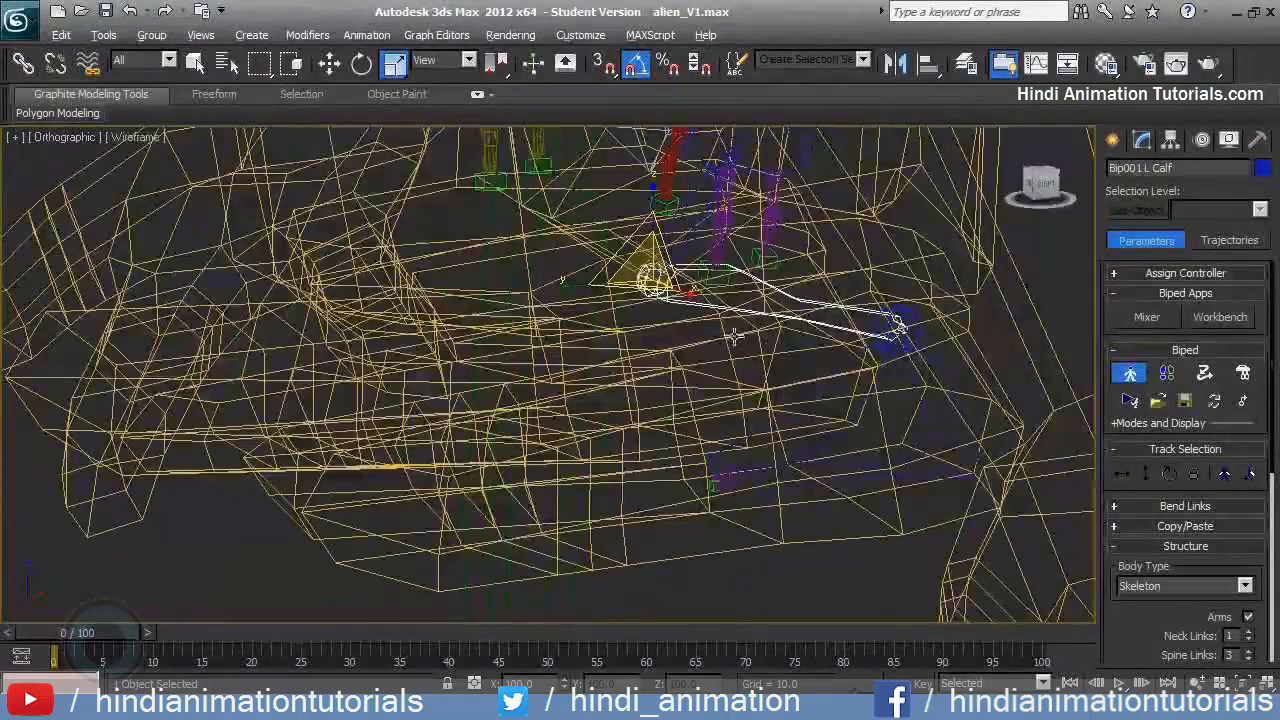
# Set the scaling reference coordinate system to Local and adjust the left calf's scale along its own axes
pyautogui.keyDown('alt'); pyautogui.moveTo(897, 374); pyautogui.dragTo(735, 340, button='middle'); pyautogui.keyUp('alt')
pyautogui.click(445, 60)
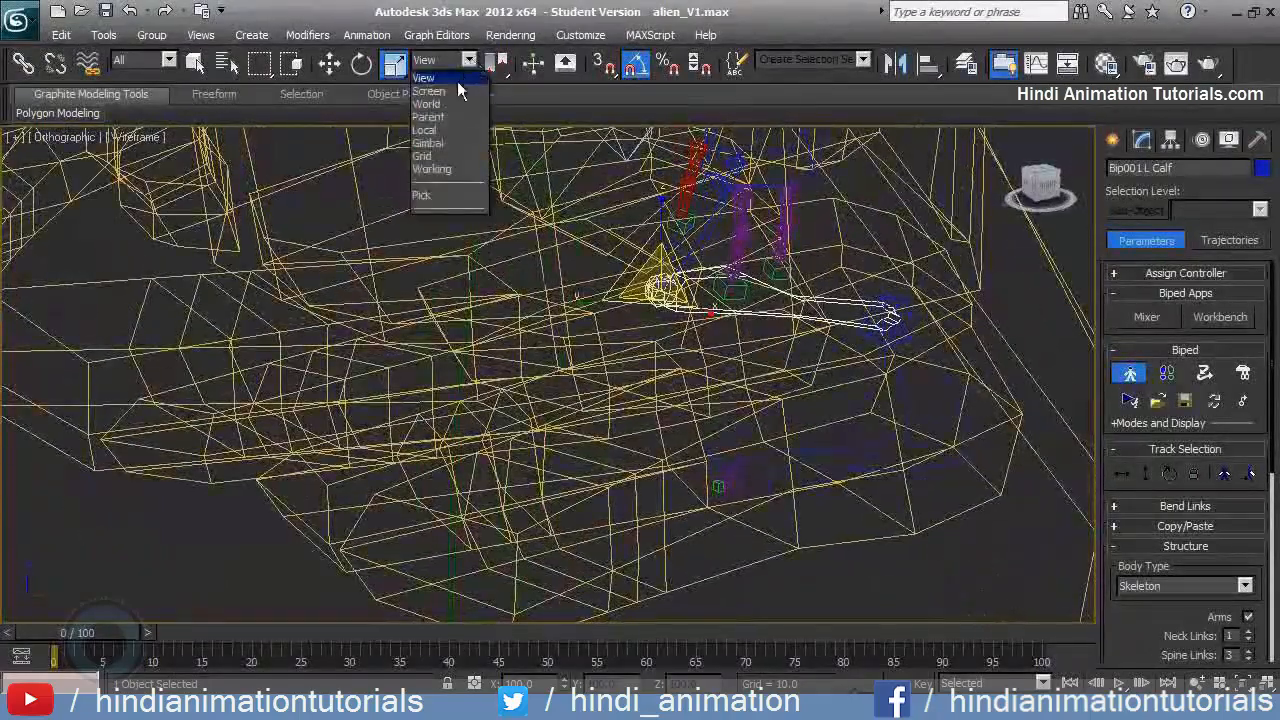
pyautogui.click(449, 130)
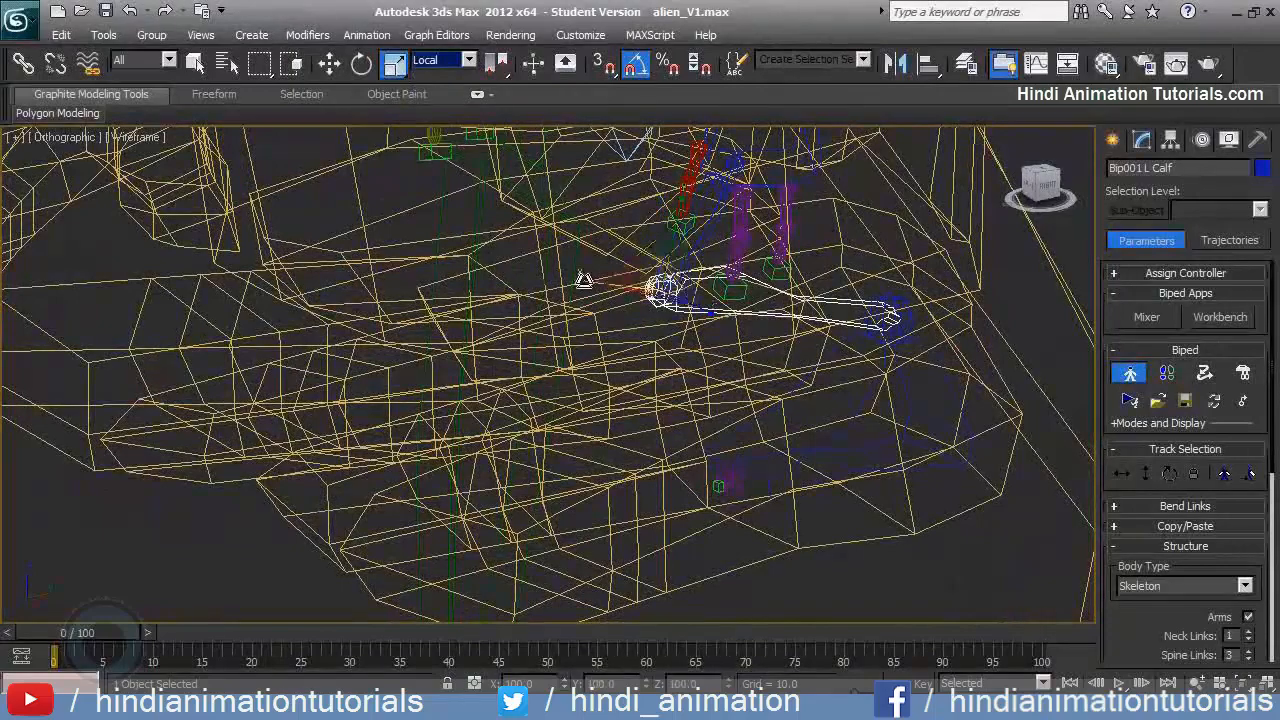
pyautogui.keyDown('alt'); pyautogui.moveTo(623, 281); pyautogui.dragTo(763, 295, button='middle'); pyautogui.keyUp('alt')
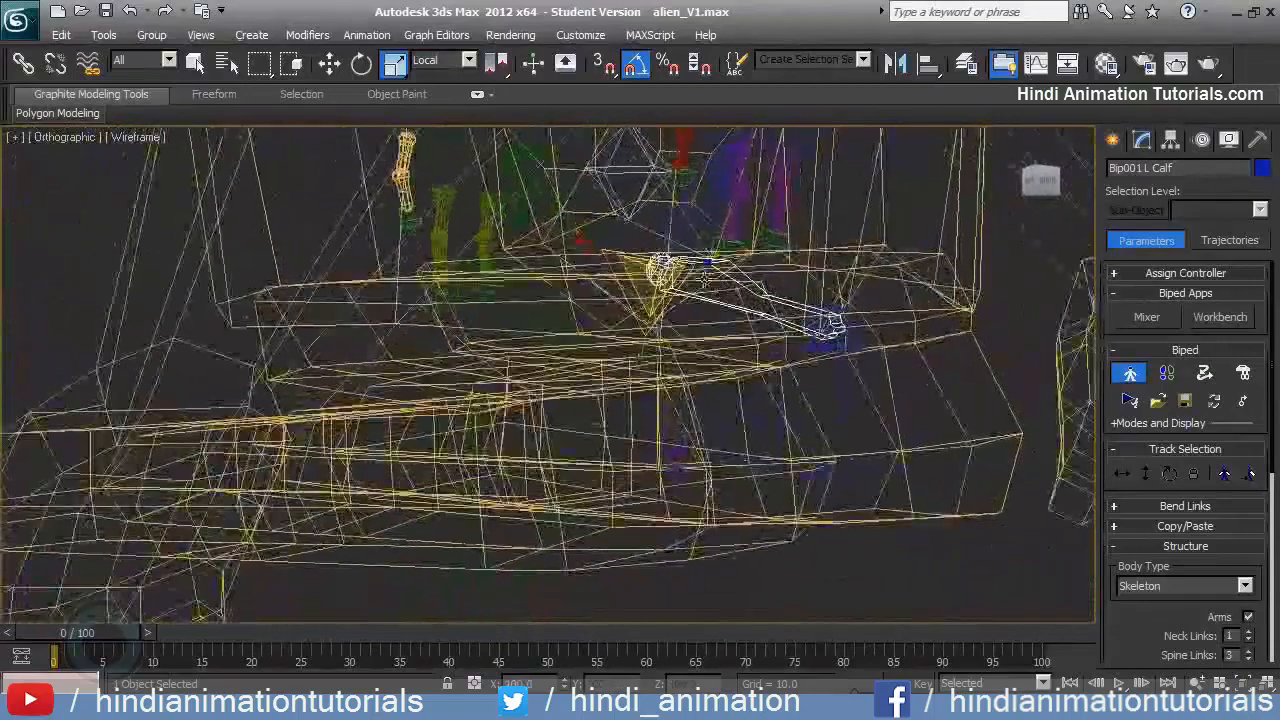
# Rotate the left calf around its local Z axis and scale it to reach the alien's ankle
pyautogui.press('e')
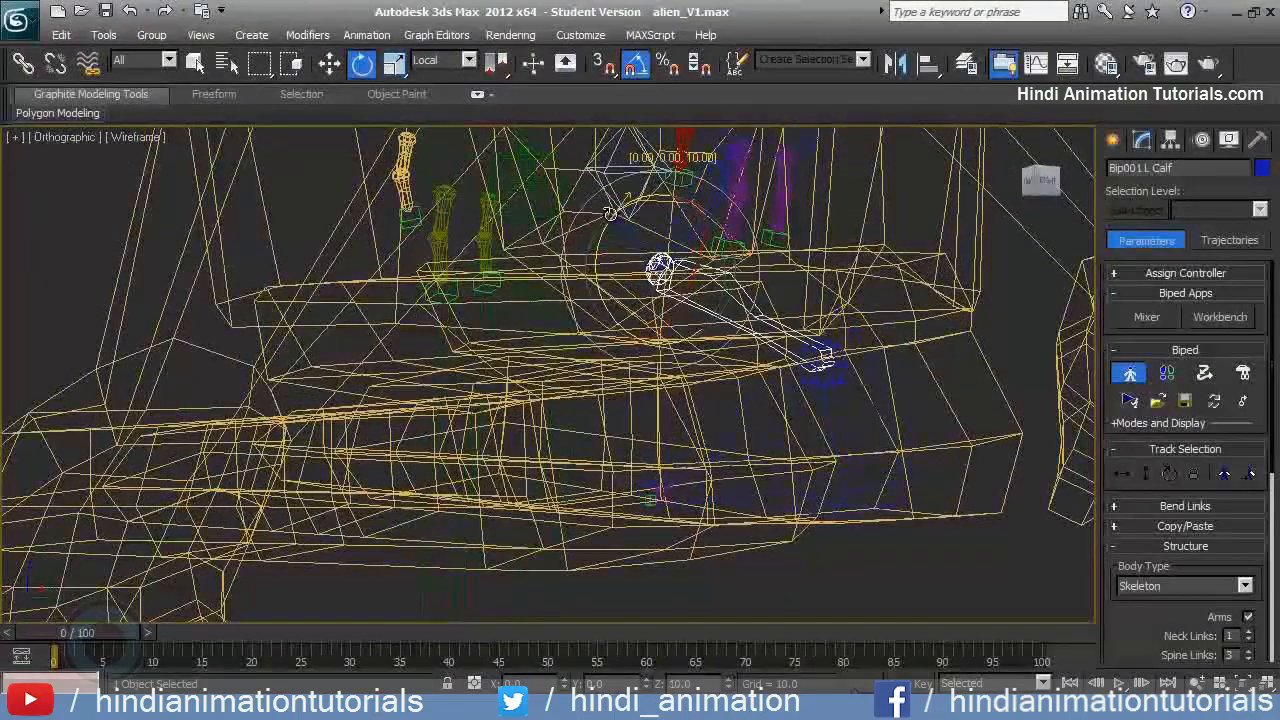
pyautogui.keyDown('alt'); pyautogui.moveTo(903, 287); pyautogui.dragTo(880, 307, button='middle'); pyautogui.keyUp('alt')
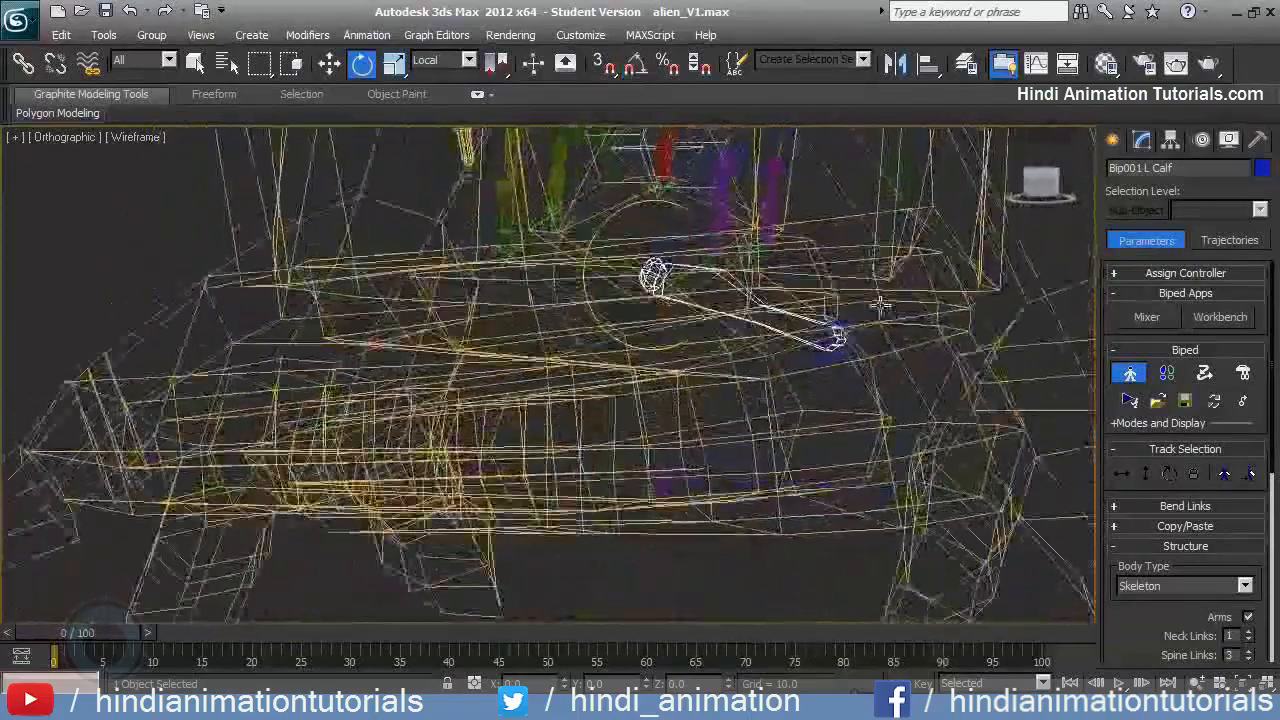
pyautogui.press('r')
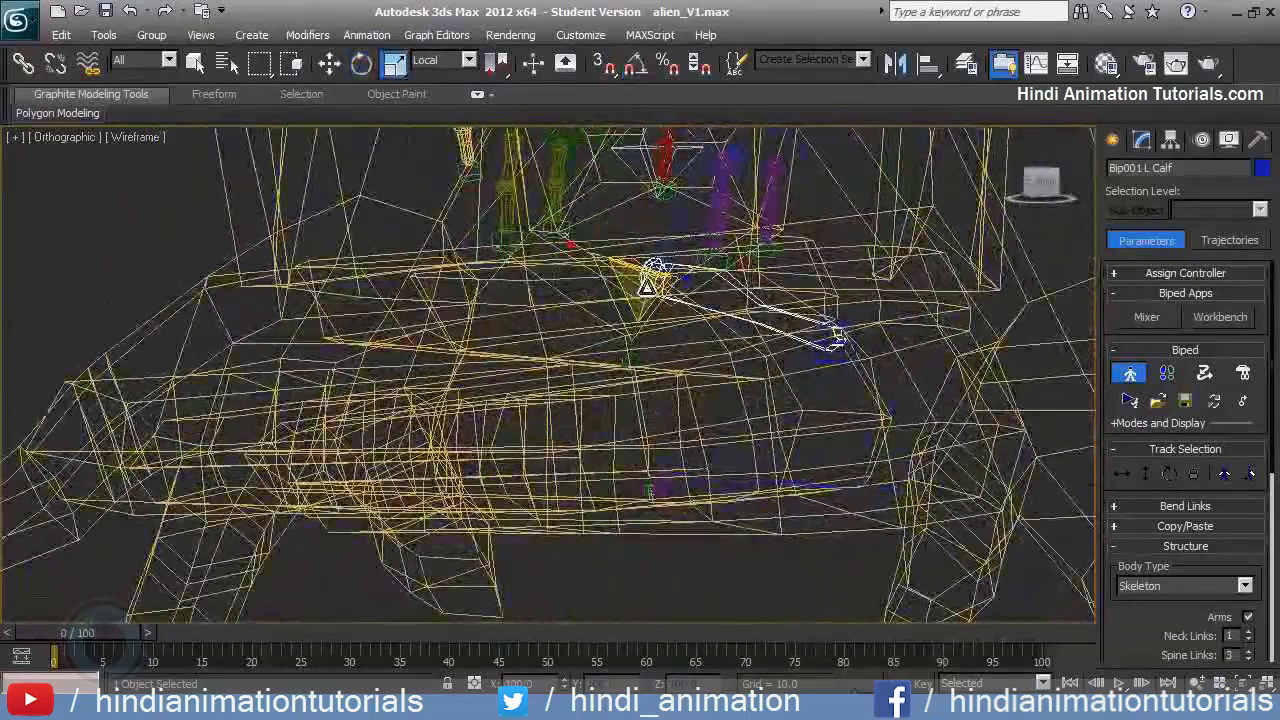
pyautogui.keyDown('alt'); pyautogui.moveTo(647, 275); pyautogui.dragTo(730, 272, button='middle'); pyautogui.keyUp('alt')
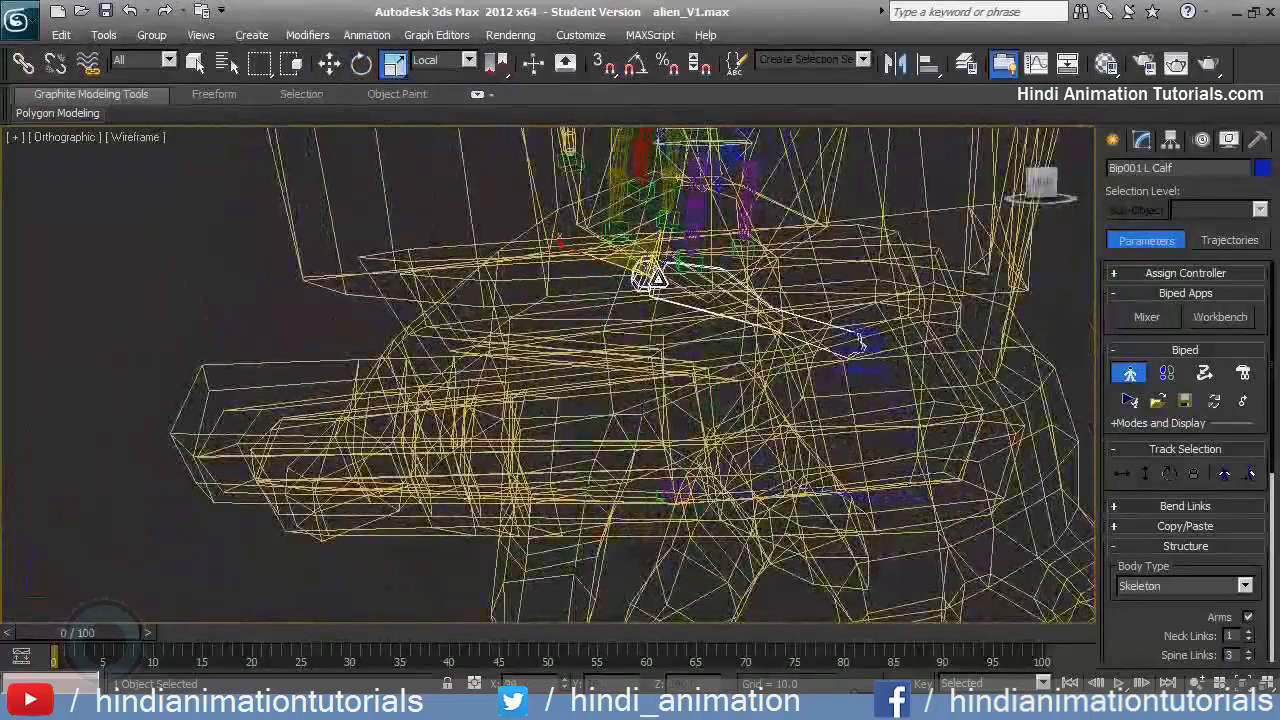
pyautogui.keyDown('alt'); pyautogui.moveTo(657, 278); pyautogui.dragTo(866, 397, button='middle'); pyautogui.keyUp('alt')
# Lengthen the biped's left foot along its local Y axis to extend it toward the alien's toes
pyautogui.click(842, 388)
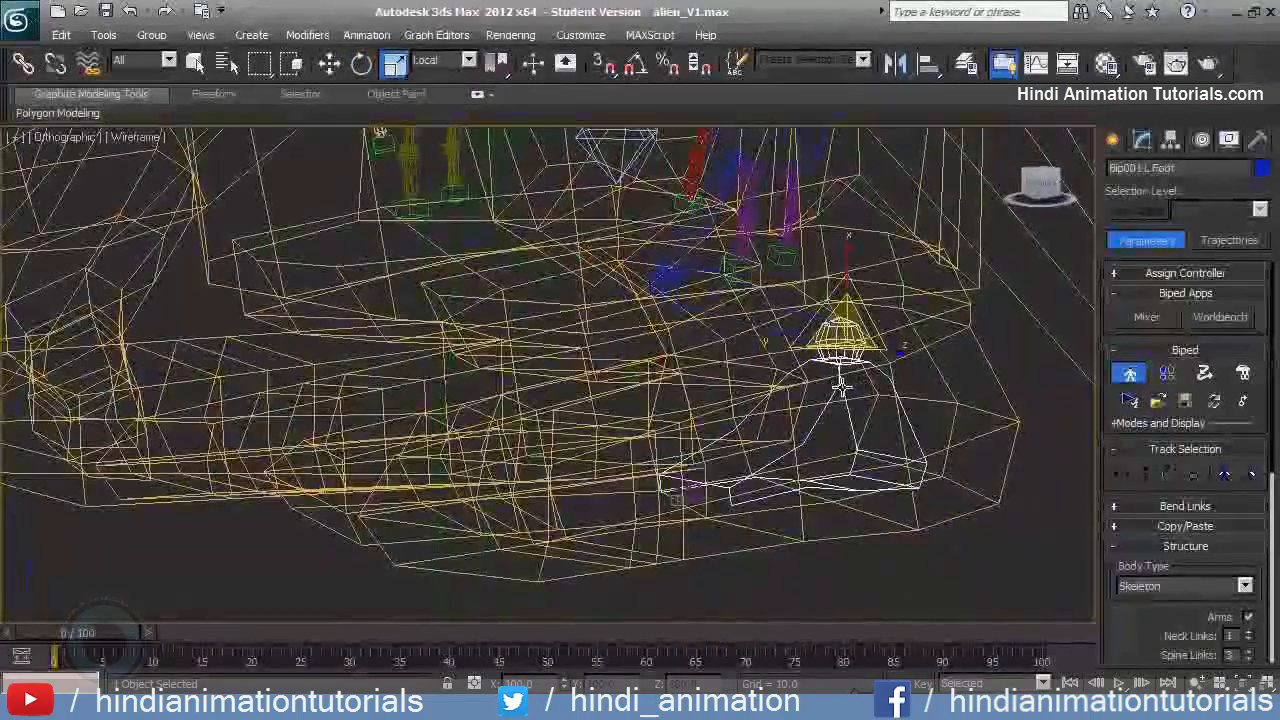
pyautogui.keyDown('alt'); pyautogui.moveTo(853, 308); pyautogui.dragTo(803, 340, button='middle'); pyautogui.keyUp('alt')
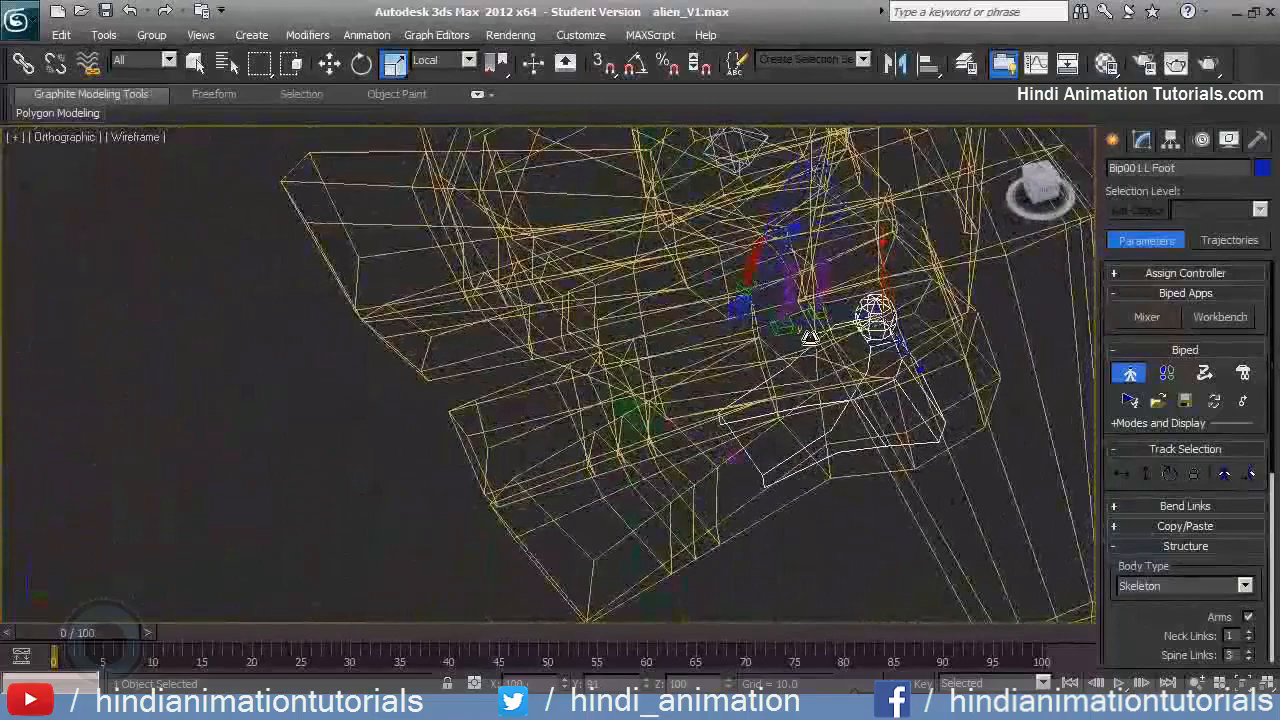
pyautogui.press('F3')
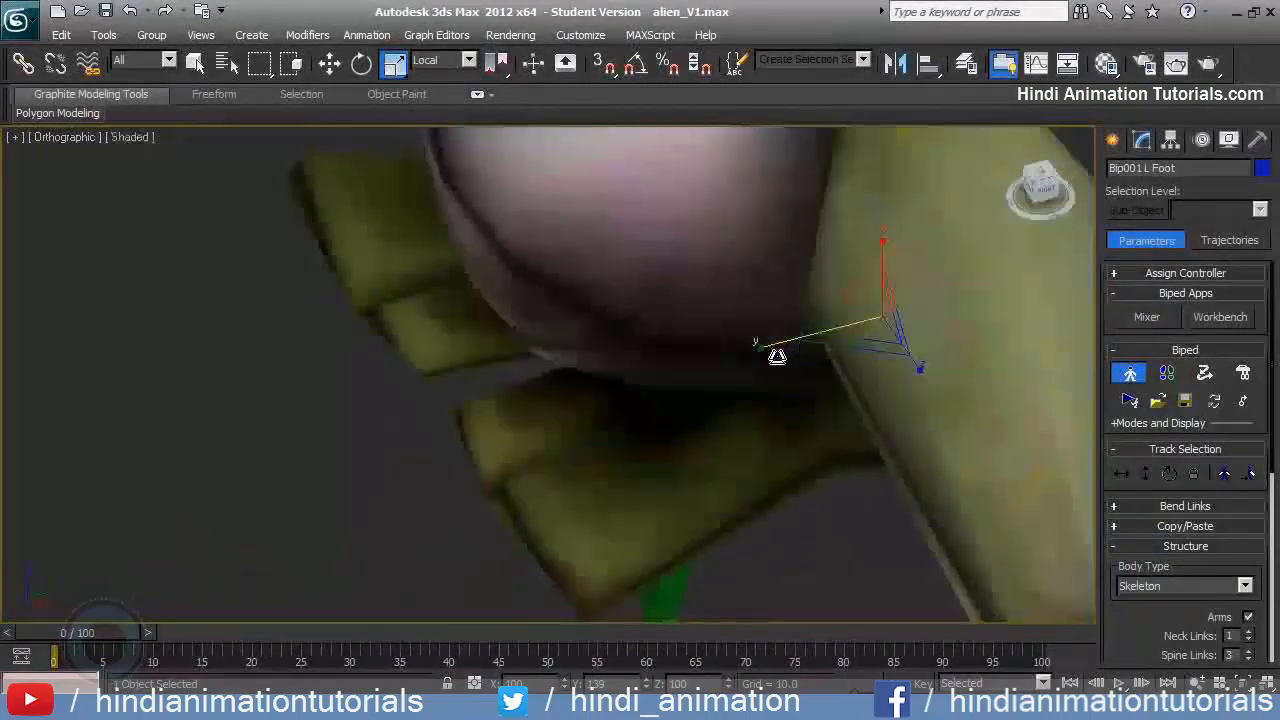
pyautogui.press('F3')
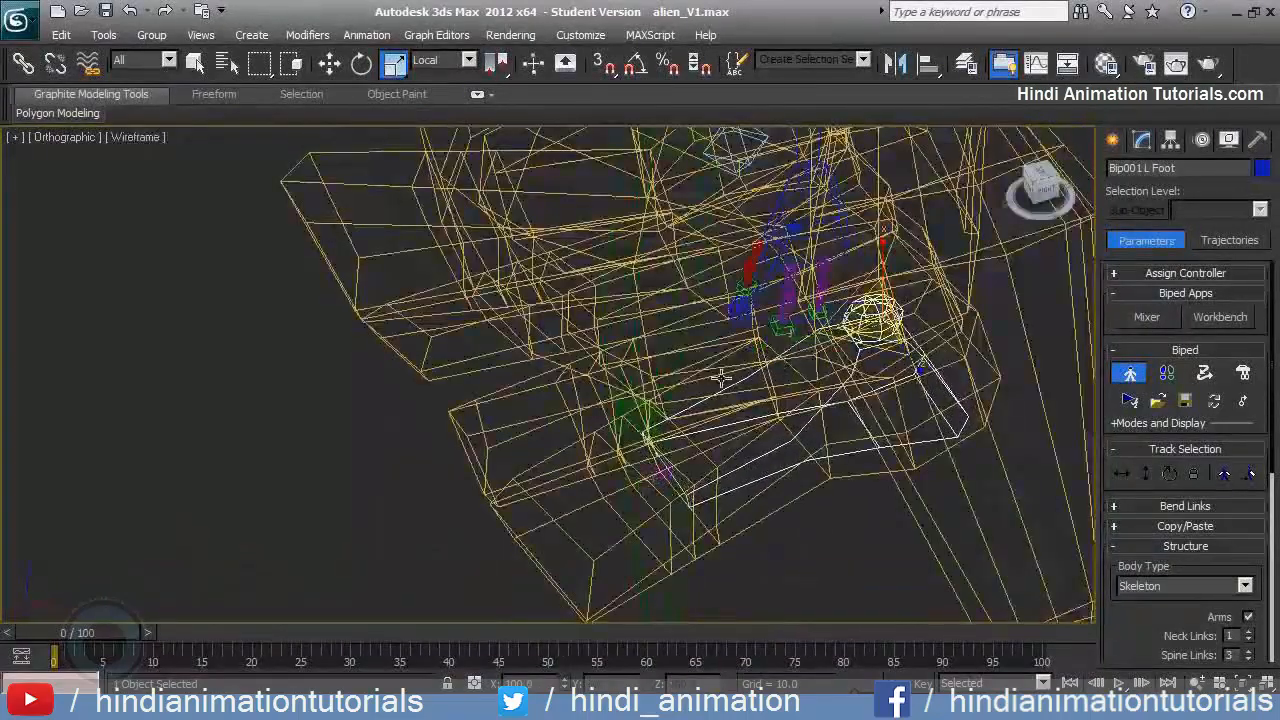
pyautogui.keyDown('alt'); pyautogui.moveTo(722, 377); pyautogui.dragTo(848, 260, button='middle'); pyautogui.keyUp('alt')
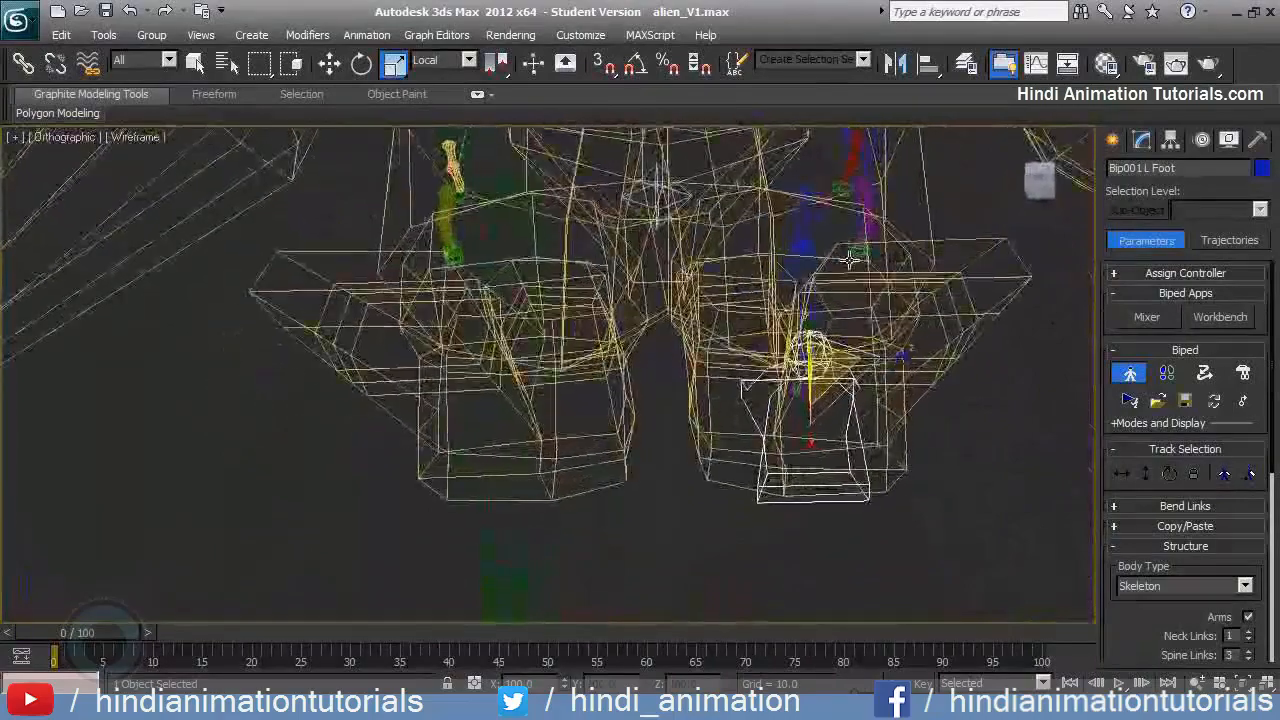
# Rotate the left foot to follow the direction of the alien's foot and scale it to match the mesh's width
pyautogui.keyDown('alt'); pyautogui.moveTo(848, 260); pyautogui.dragTo(844, 264); pyautogui.keyUp('alt')
pyautogui.press('e')
pyautogui.keyDown('alt'); pyautogui.moveTo(876, 402); pyautogui.dragTo(818, 376, button='middle'); pyautogui.keyUp('alt')
pyautogui.scroll(3, 778, 417)
pyautogui.keyDown('alt'); pyautogui.moveTo(853, 292); pyautogui.dragTo(766, 311, button='middle'); pyautogui.keyUp('alt')
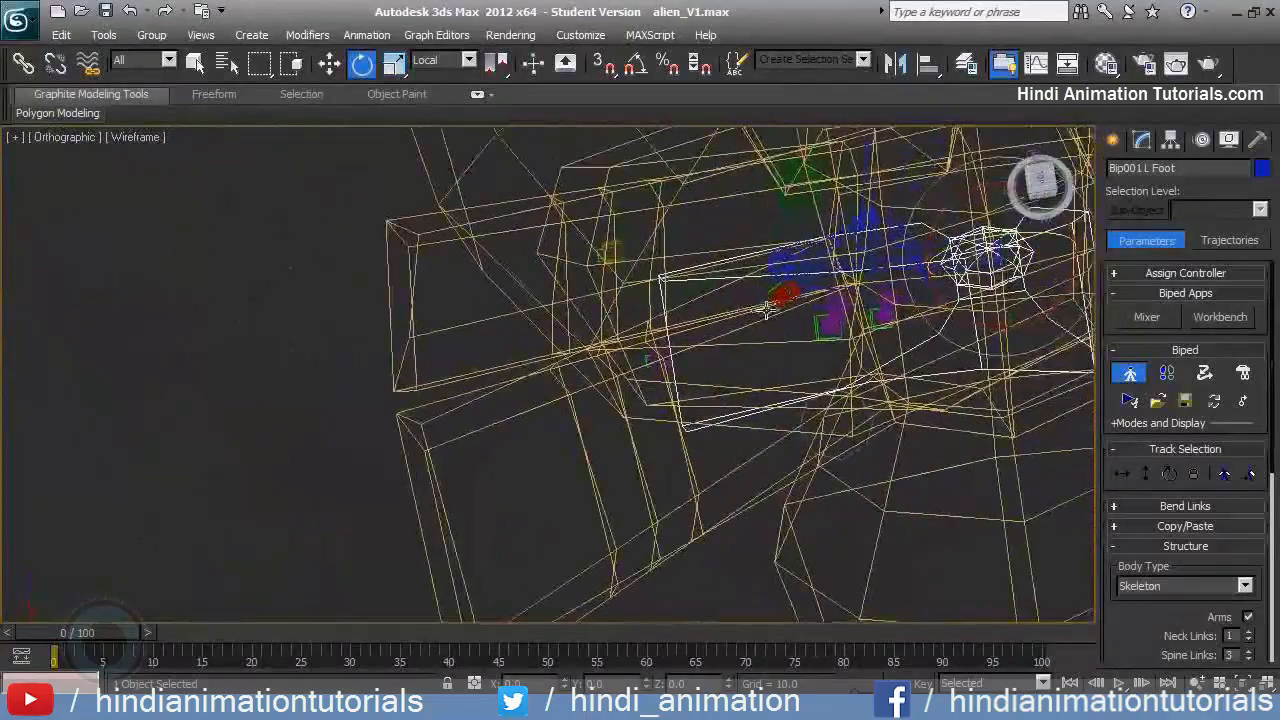
pyautogui.press('r')
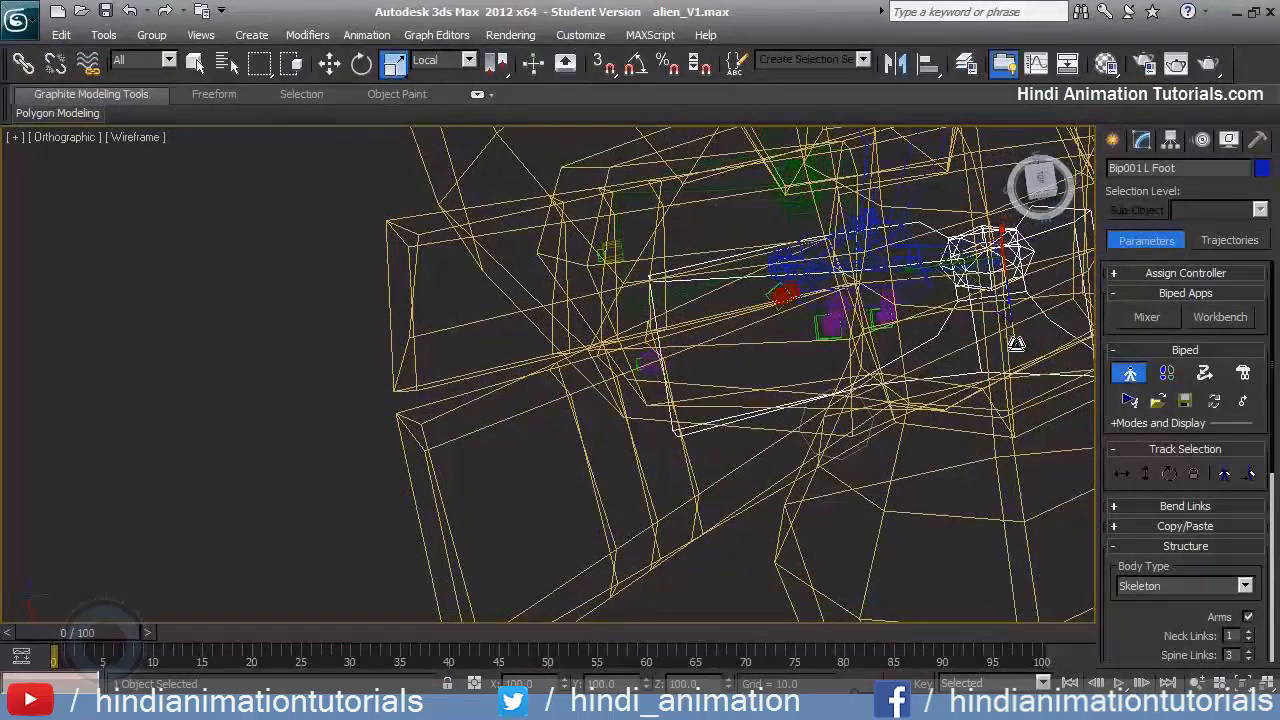
# Move the biped's left toe upward along the Z axis into the alien's toes
pyautogui.keyDown('alt'); pyautogui.moveTo(732, 295); pyautogui.dragTo(803, 357, button='middle'); pyautogui.keyUp('alt')
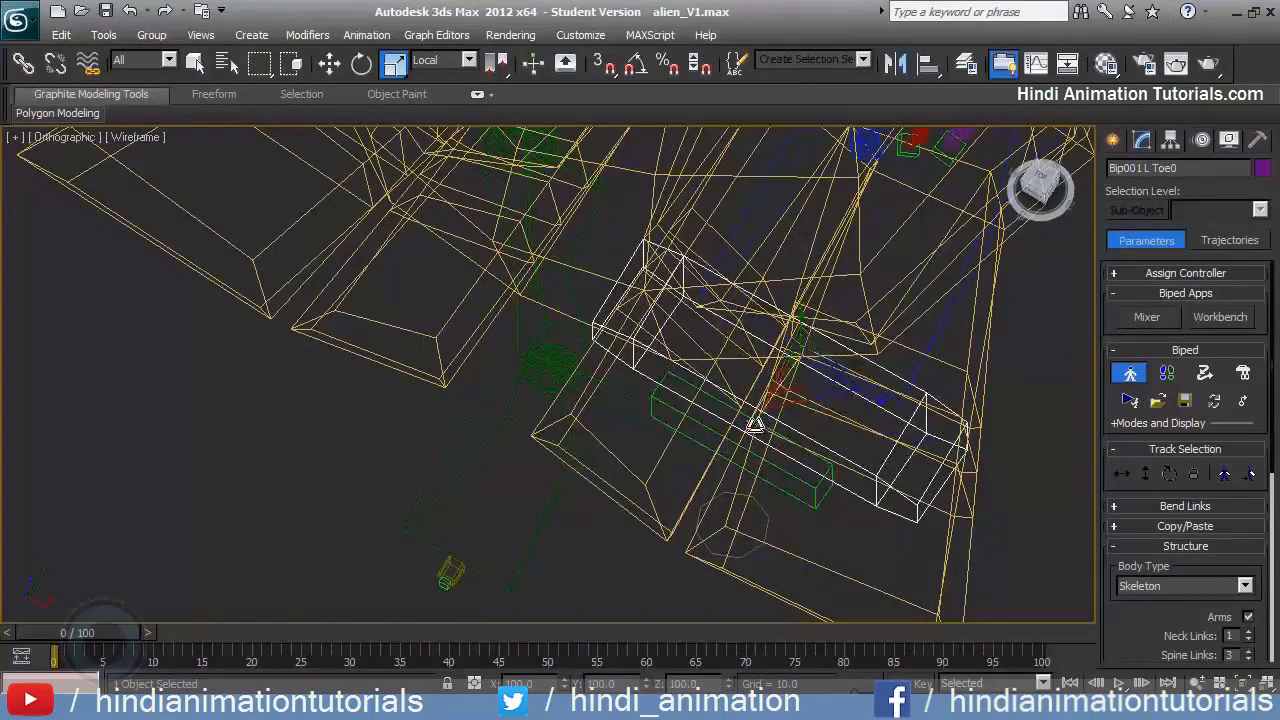
pyautogui.keyDown('alt'); pyautogui.moveTo(755, 425); pyautogui.dragTo(853, 357, button='middle'); pyautogui.keyUp('alt')
pyautogui.press('w')
pyautogui.moveTo(857, 388); pyautogui.dragTo(856, 353)
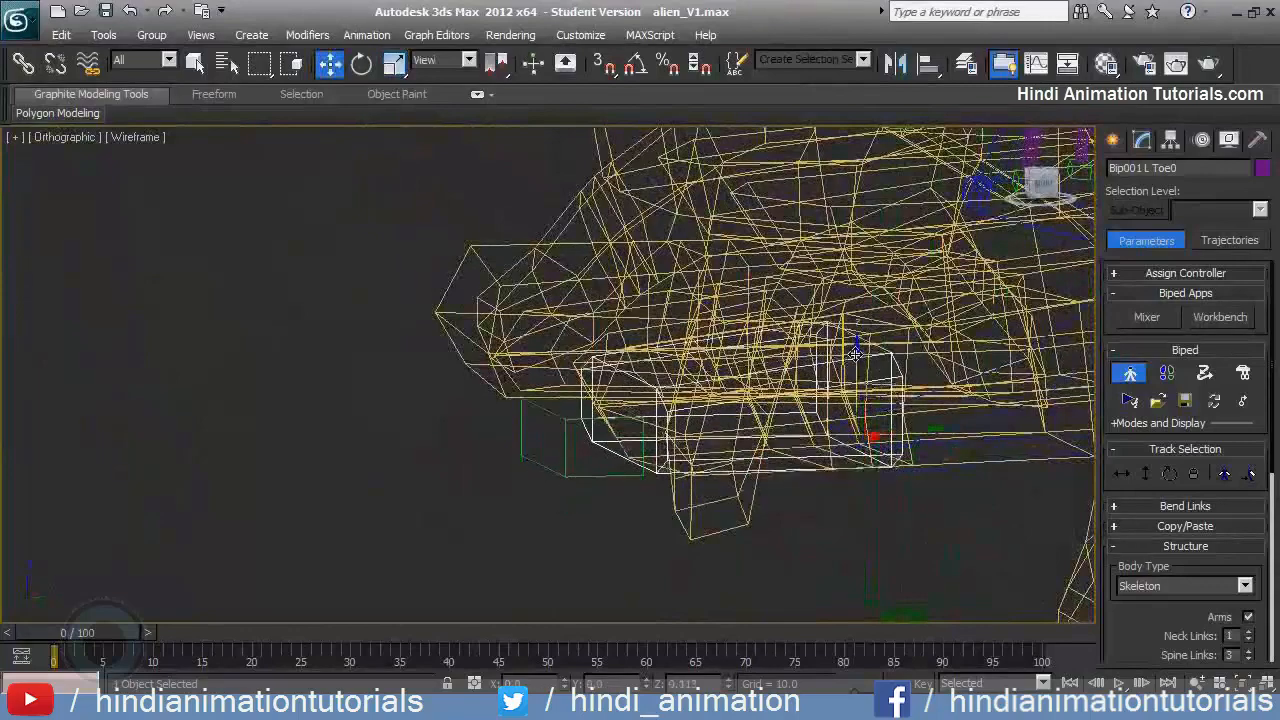
# Raise the biped's left foot slightly along the Z axis so its sole fits within the alien's foot
pyautogui.moveTo(857, 353)
pyautogui.keyDown('alt'); pyautogui.mouseDown(button='middle')
pyautogui.moveTo(940, 383)
pyautogui.moveTo(791, 363)
pyautogui.moveTo(850, 340)
pyautogui.mouseUp(button='middle'); pyautogui.keyUp('alt')
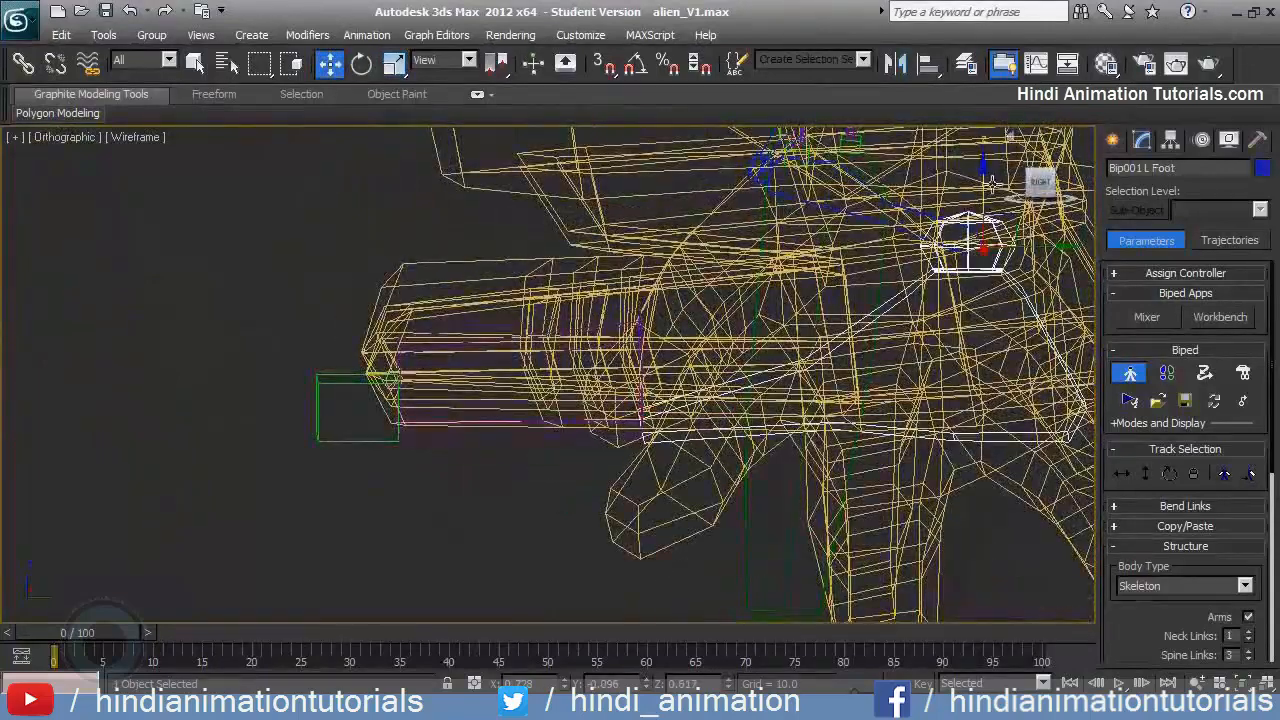
pyautogui.moveTo(984, 187); pyautogui.dragTo(984, 180)
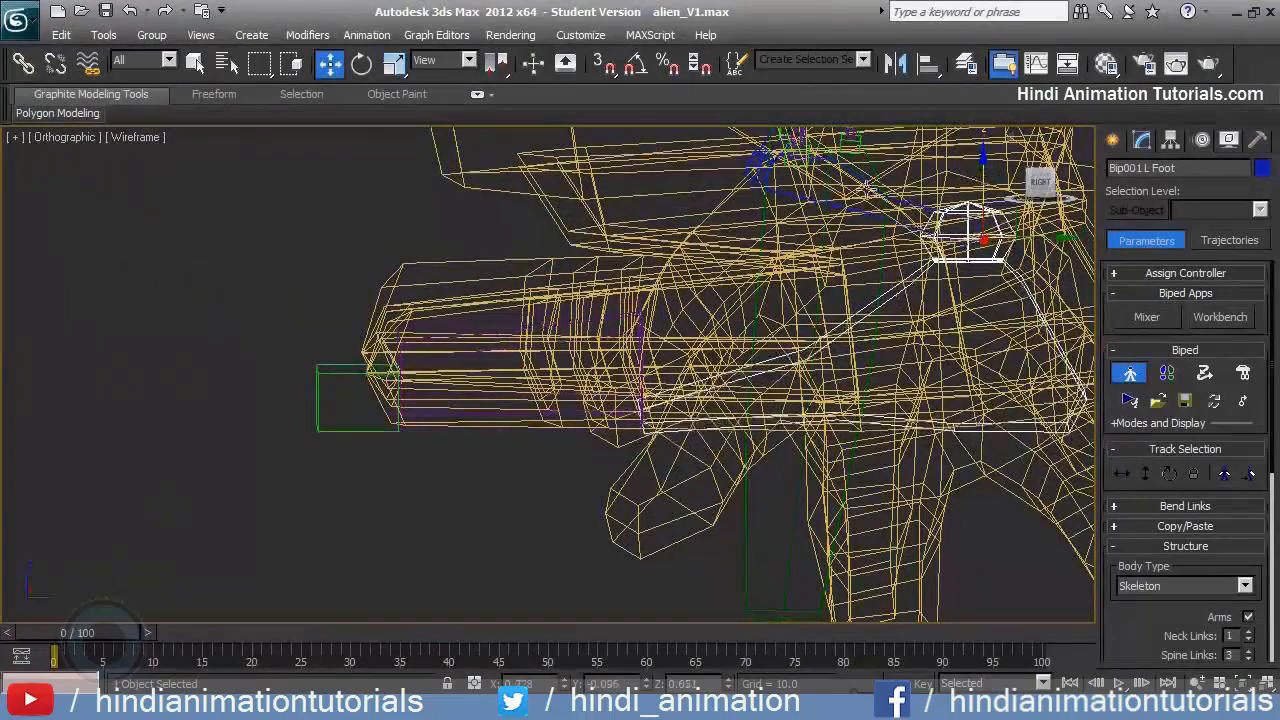
pyautogui.keyDown('alt'); pyautogui.moveTo(537, 325); pyautogui.dragTo(735, 270, button='middle'); pyautogui.keyUp('alt')
pyautogui.click(779, 366)
pyautogui.click(801, 389)
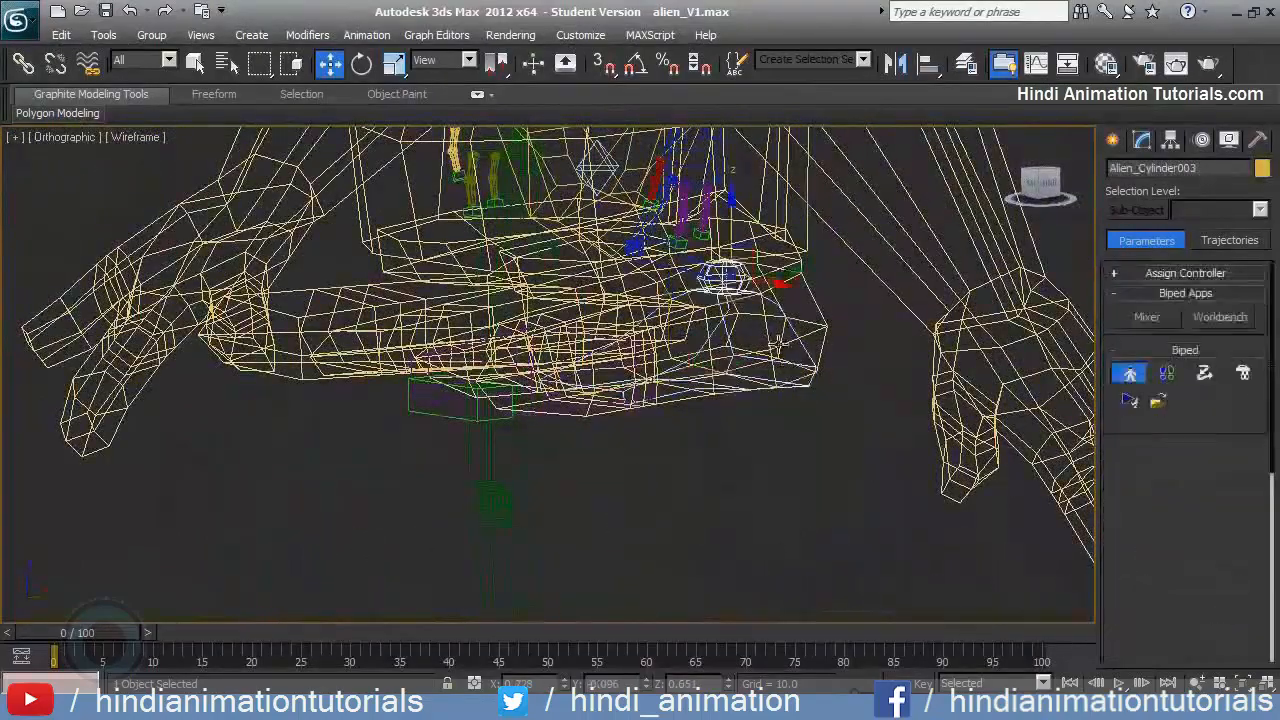
# Examine how the left foot, toe and calf fit inside the alien's leg from several angles in shaded and wireframe display
pyautogui.keyDown('alt'); pyautogui.moveTo(801, 389); pyautogui.dragTo(776, 421, button='middle'); pyautogui.keyUp('alt')
pyautogui.keyDown('alt'); pyautogui.moveTo(790, 325); pyautogui.dragTo(762, 330, button='middle'); pyautogui.keyUp('alt')
pyautogui.scroll(10, 757, 354)
pyautogui.press('F3')
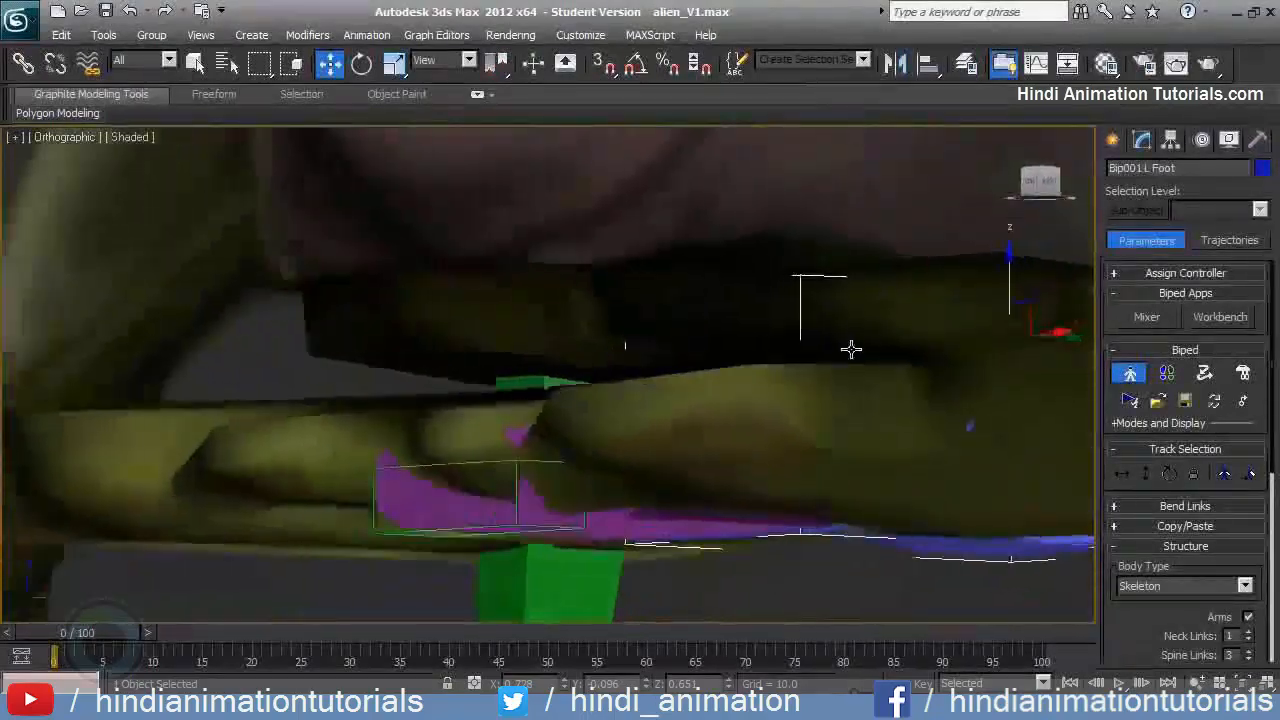
pyautogui.moveTo(851, 349)
pyautogui.keyDown('alt'); pyautogui.mouseDown(button='middle')
pyautogui.moveTo(766, 357)
pyautogui.moveTo(860, 377)
pyautogui.moveTo(757, 392)
pyautogui.moveTo(894, 343)
pyautogui.moveTo(970, 357)
pyautogui.moveTo(890, 368)
pyautogui.mouseUp(button='middle'); pyautogui.keyUp('alt')
pyautogui.press('F3')
pyautogui.scroll(4, 780, 360)
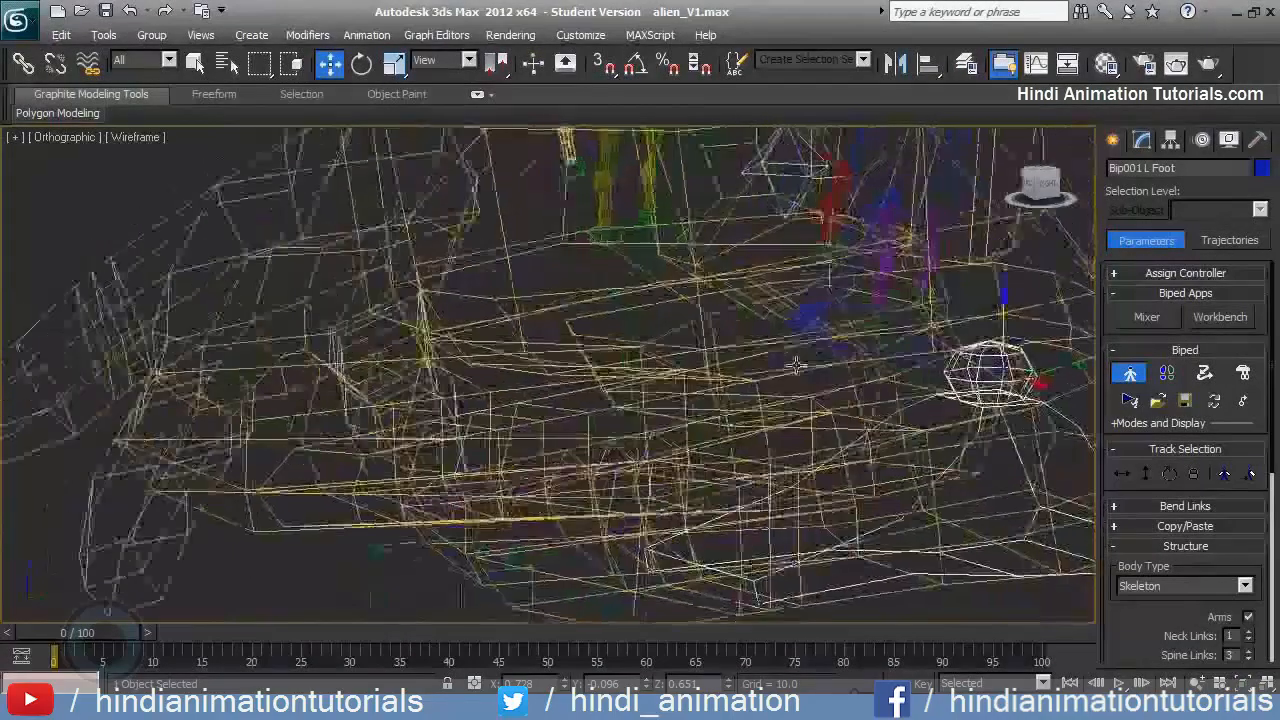
pyautogui.moveTo(795, 345)
pyautogui.keyDown('alt'); pyautogui.mouseDown(button='middle')
pyautogui.moveTo(784, 320)
pyautogui.moveTo(906, 346)
pyautogui.moveTo(811, 341)
pyautogui.moveTo(826, 355)
pyautogui.moveTo(700, 377)
pyautogui.mouseUp(button='middle'); pyautogui.keyUp('alt')
pyautogui.click(818, 320)
pyautogui.press('F3')
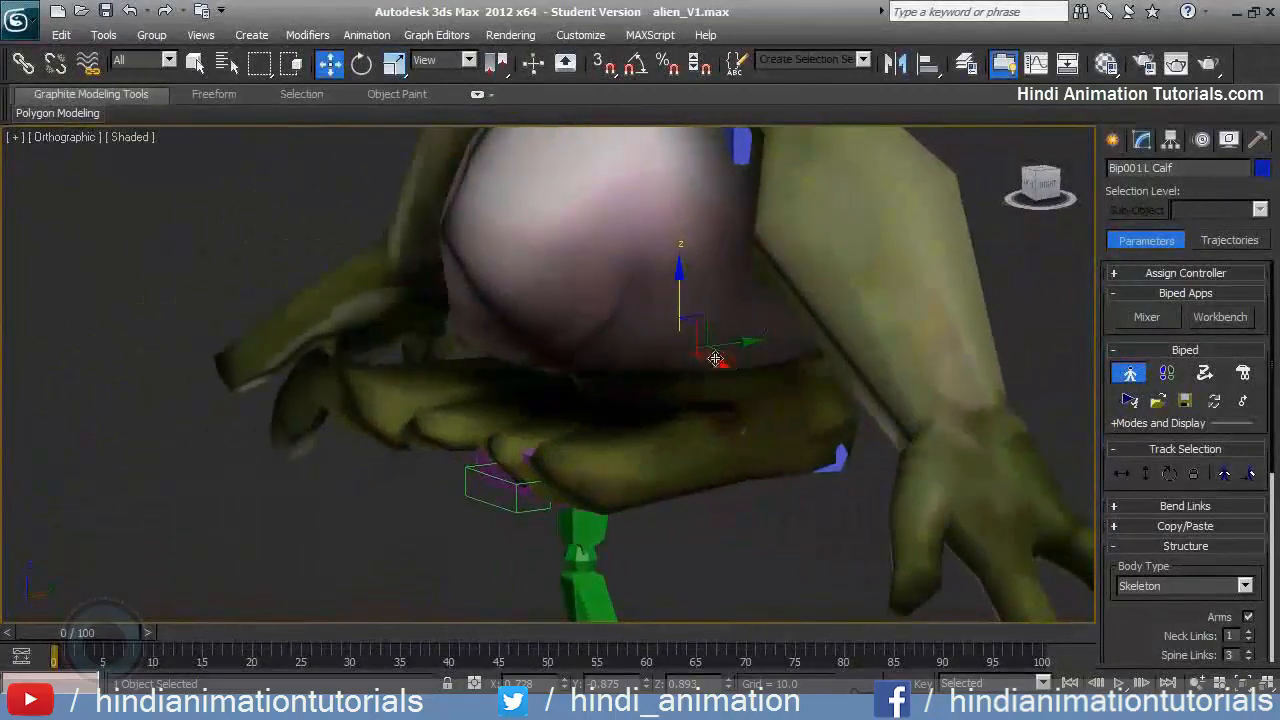
# Scale the biped's left thigh thicker along its local Y and Z axes to fill the alien's upper leg
pyautogui.moveTo(746, 314)
pyautogui.keyDown('alt'); pyautogui.mouseDown(button='middle')
pyautogui.moveTo(731, 371)
pyautogui.moveTo(823, 345)
pyautogui.moveTo(780, 363)
pyautogui.mouseUp(button='middle'); pyautogui.keyUp('alt')
pyautogui.press('F3')
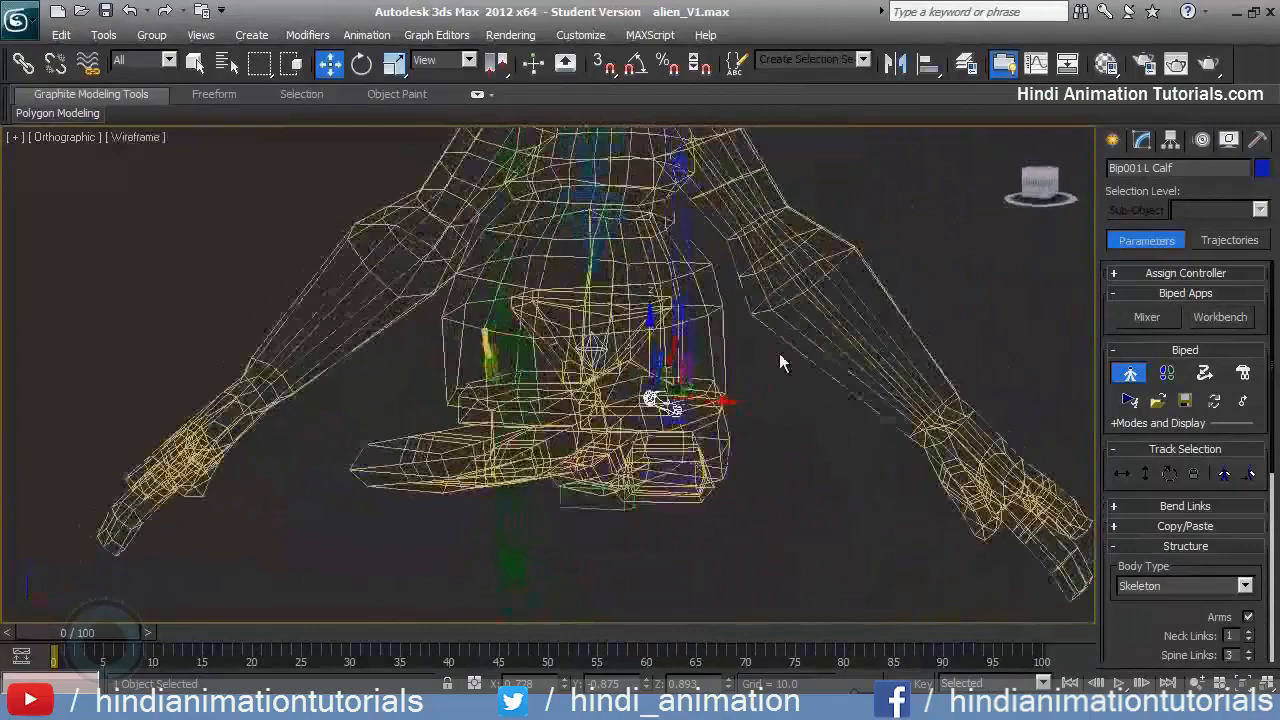
pyautogui.scroll(4, 780, 363)
pyautogui.click(771, 334)
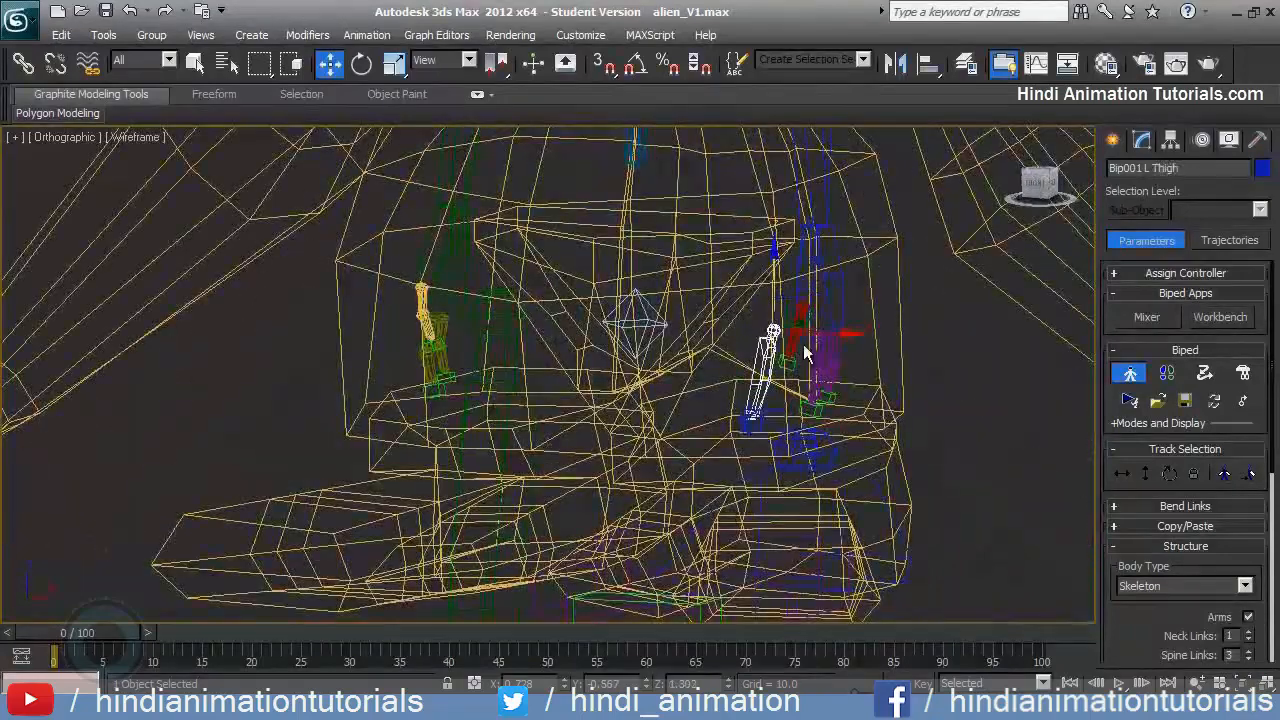
pyautogui.keyDown('alt'); pyautogui.moveTo(806, 353); pyautogui.dragTo(820, 340, button='middle'); pyautogui.keyUp('alt')
pyautogui.press('r')
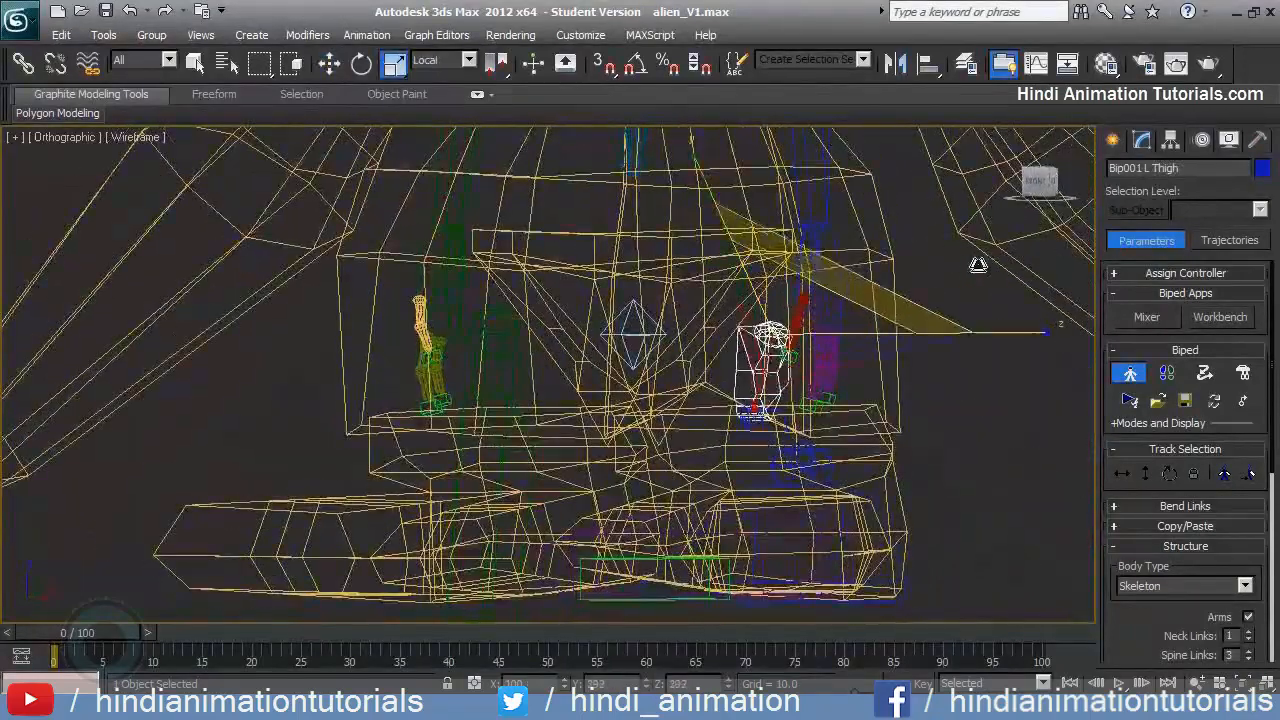
pyautogui.moveTo(978, 265); pyautogui.dragTo(809, 317)
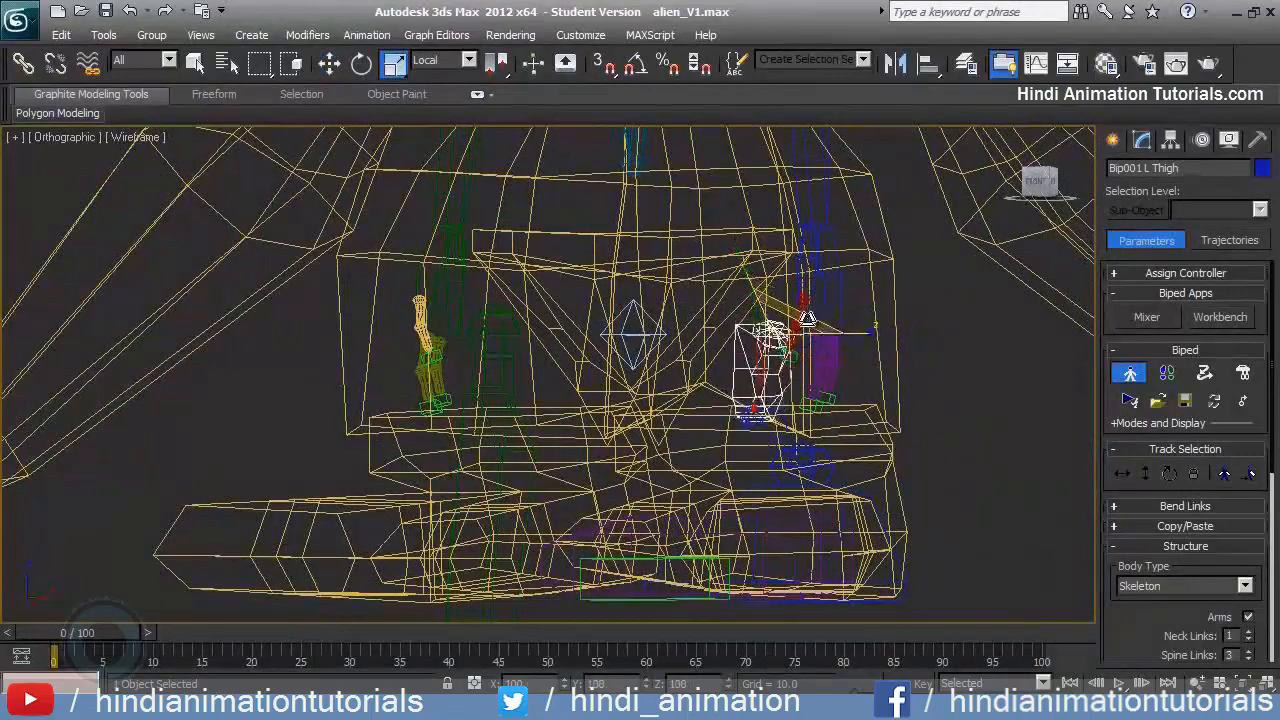
# Scale the biped's left calf thicker to fill the alien's lower leg, checking the fit in shaded and wireframe display
pyautogui.click(758, 440)
pyautogui.keyDown('alt'); pyautogui.moveTo(800, 457); pyautogui.dragTo(810, 492, button='middle'); pyautogui.keyUp('alt')
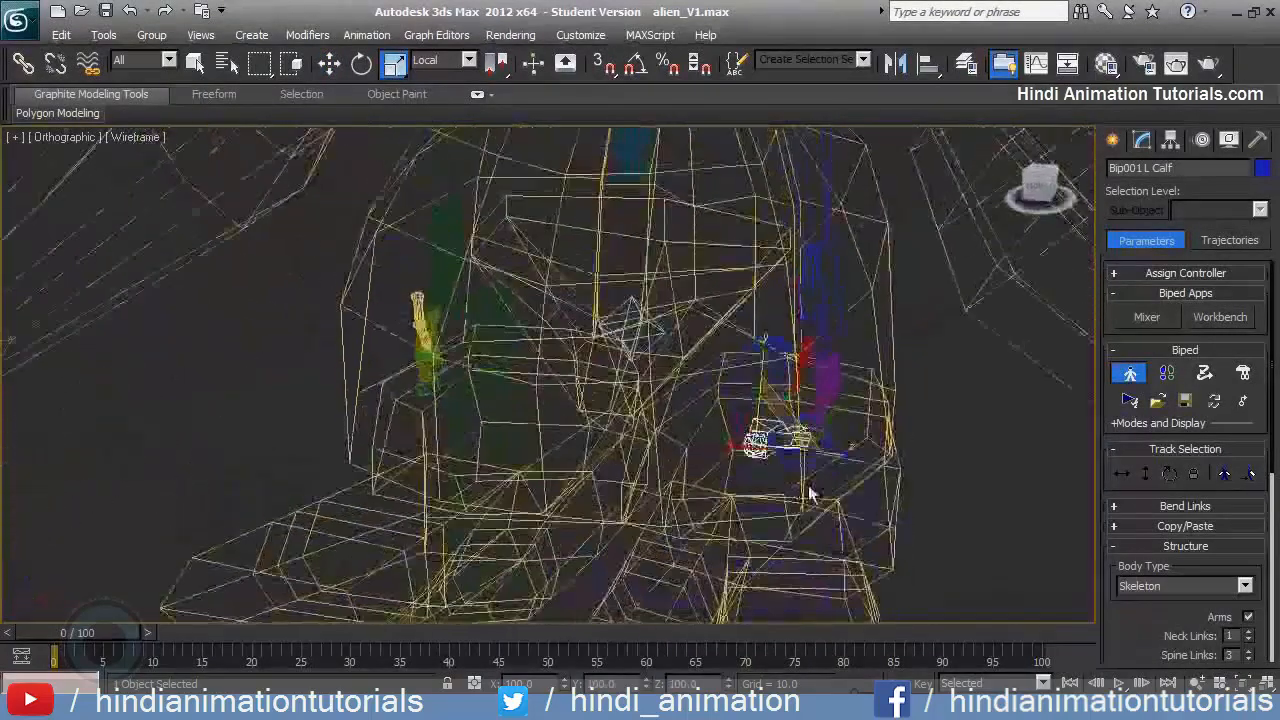
pyautogui.moveTo(789, 409); pyautogui.dragTo(853, 386)
pyautogui.moveTo(790, 385)
pyautogui.keyDown('alt'); pyautogui.mouseDown(button='middle')
pyautogui.moveTo(752, 392)
pyautogui.moveTo(629, 370)
pyautogui.moveTo(620, 354)
pyautogui.moveTo(812, 370)
pyautogui.mouseUp(button='middle'); pyautogui.keyUp('alt')
pyautogui.press('F3')
pyautogui.scroll(-4, 771, 371)
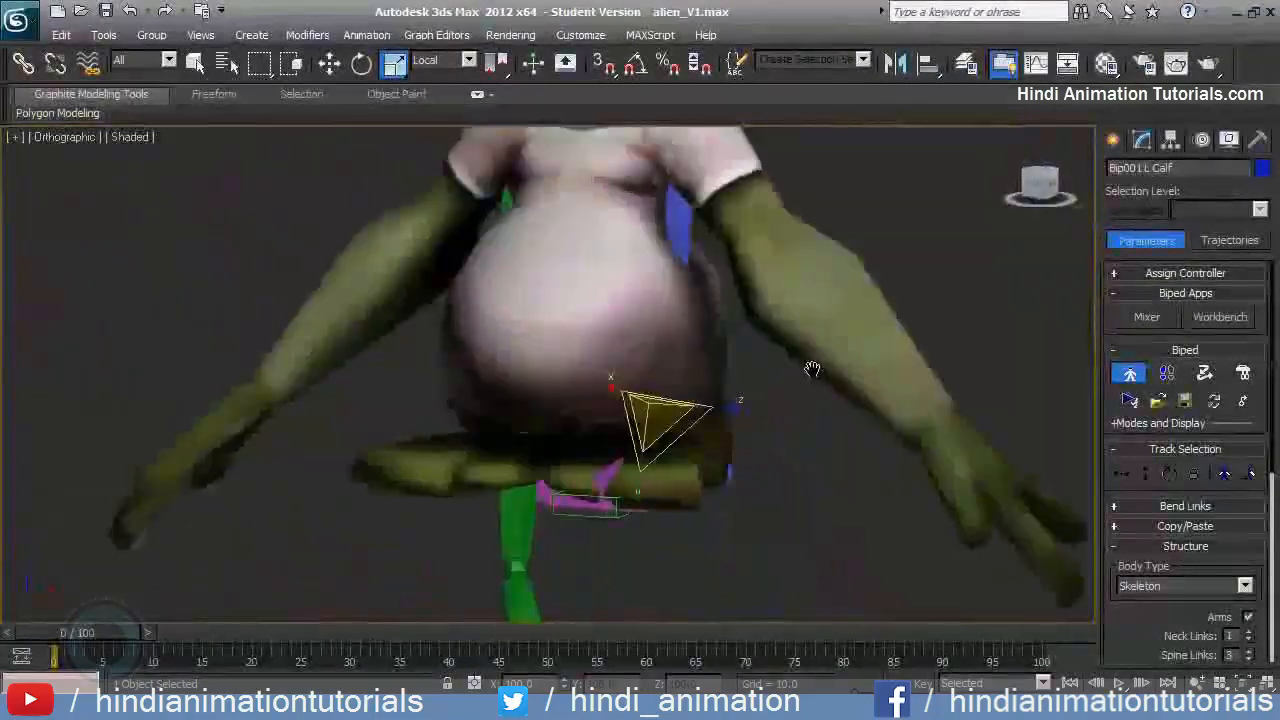
pyautogui.press('F3')
pyautogui.scroll(10, 812, 370)
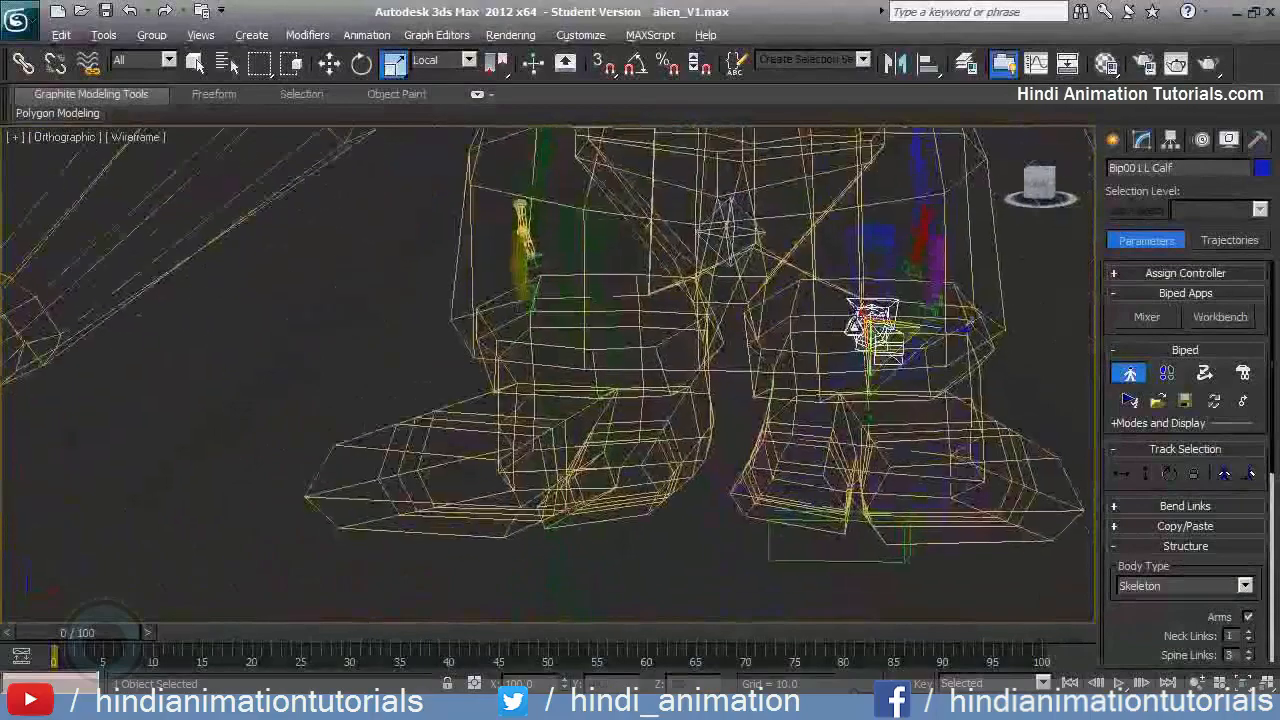
# Rotate the biped's left foot by about -2.5 degrees around its local X axis to align it with the alien's foot
pyautogui.keyDown('alt'); pyautogui.moveTo(853, 326); pyautogui.dragTo(800, 423, button='middle'); pyautogui.keyUp('alt')
pyautogui.scroll(-3, 908, 349)
pyautogui.click(801, 373)
pyautogui.click(792, 362)
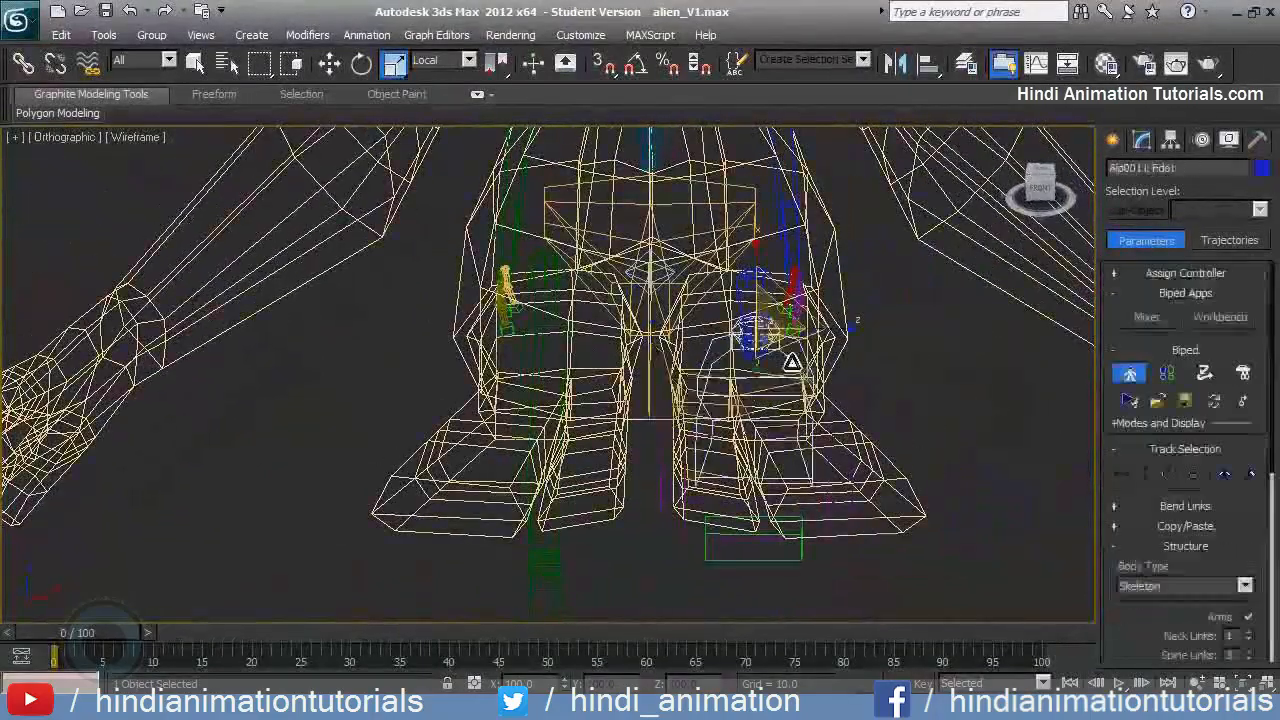
pyautogui.press('e')
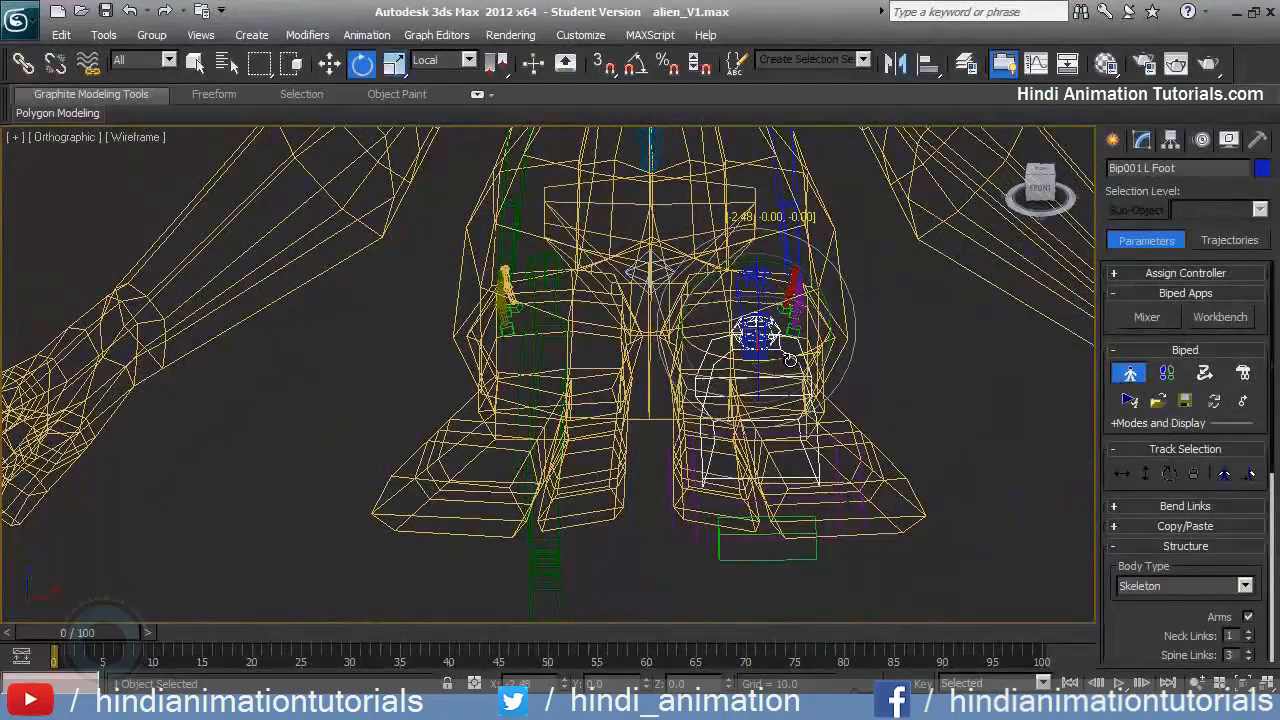
pyautogui.moveTo(800, 385)
pyautogui.keyDown('alt'); pyautogui.mouseDown(button='middle')
pyautogui.moveTo(771, 362)
pyautogui.moveTo(789, 372)
pyautogui.mouseUp(button='middle'); pyautogui.keyUp('alt')
pyautogui.press('F3')
pyautogui.press('F3')
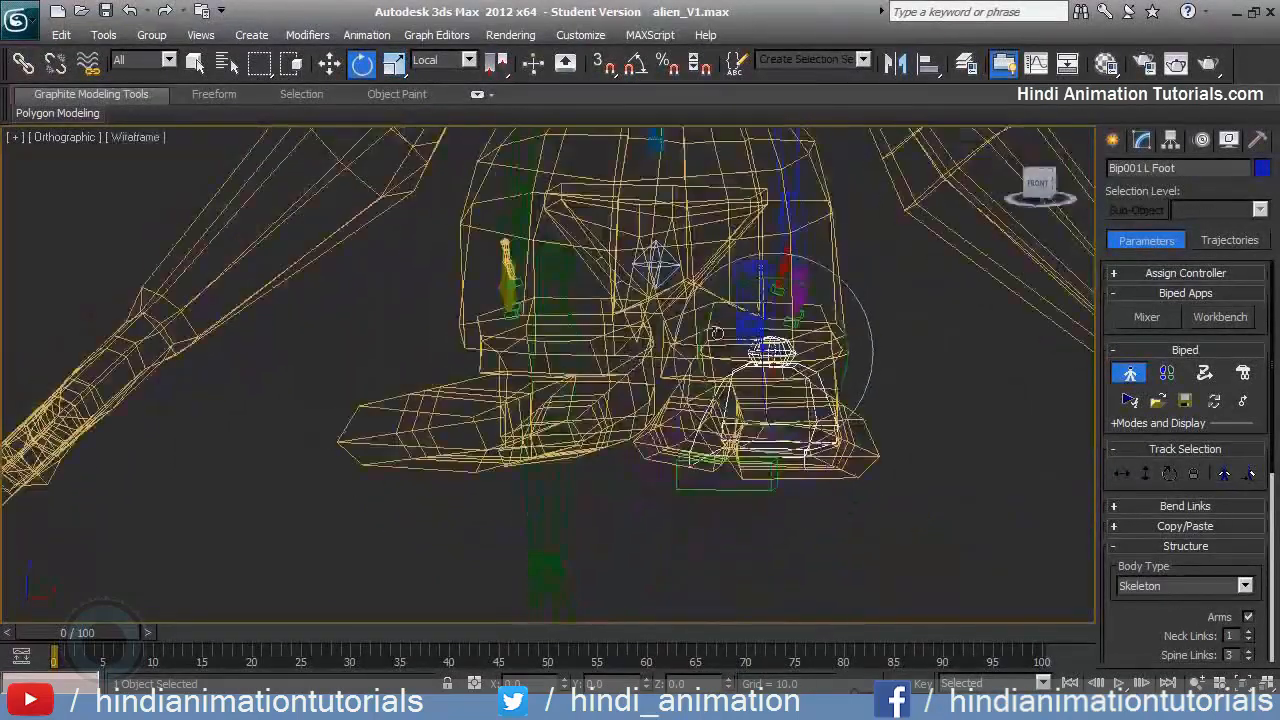
# Select the whole left leg, create a copy collection, copy the leg's posture and paste it opposite onto the right leg
pyautogui.doubleClick(756, 268)
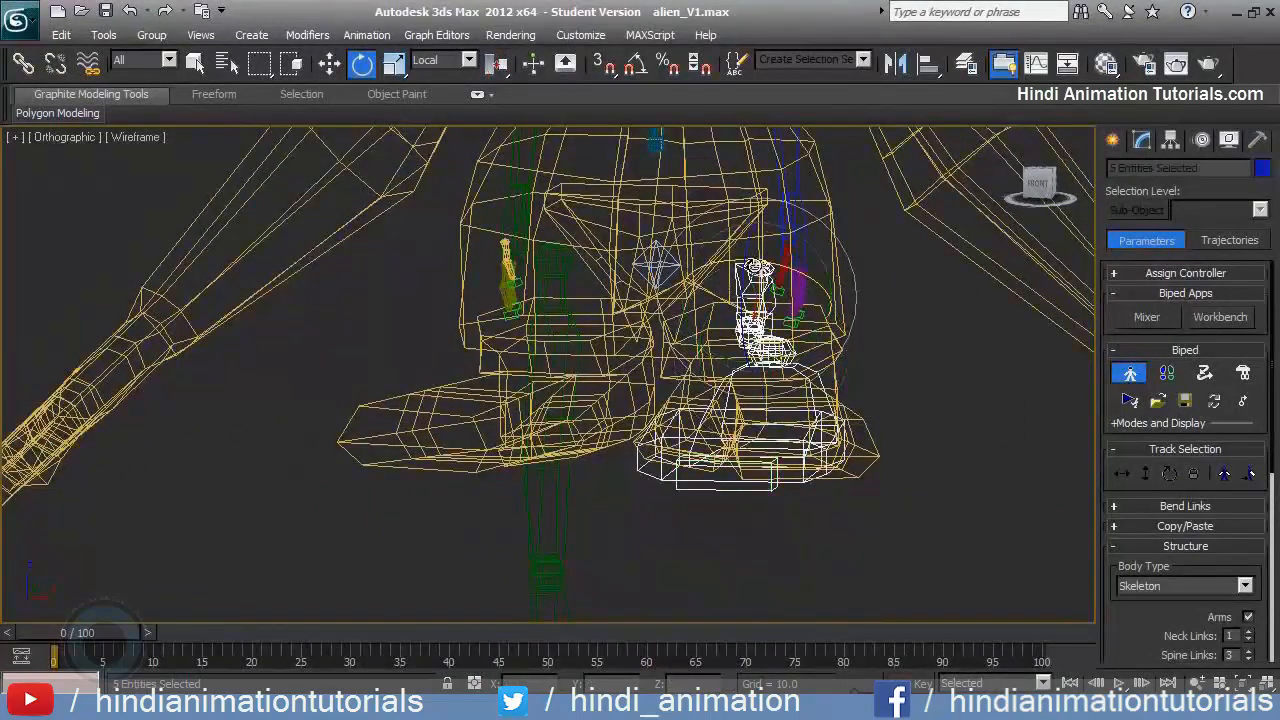
pyautogui.keyDown('alt'); pyautogui.moveTo(833, 382); pyautogui.dragTo(785, 390, button='middle'); pyautogui.keyUp('alt')
pyautogui.click(1185, 526)
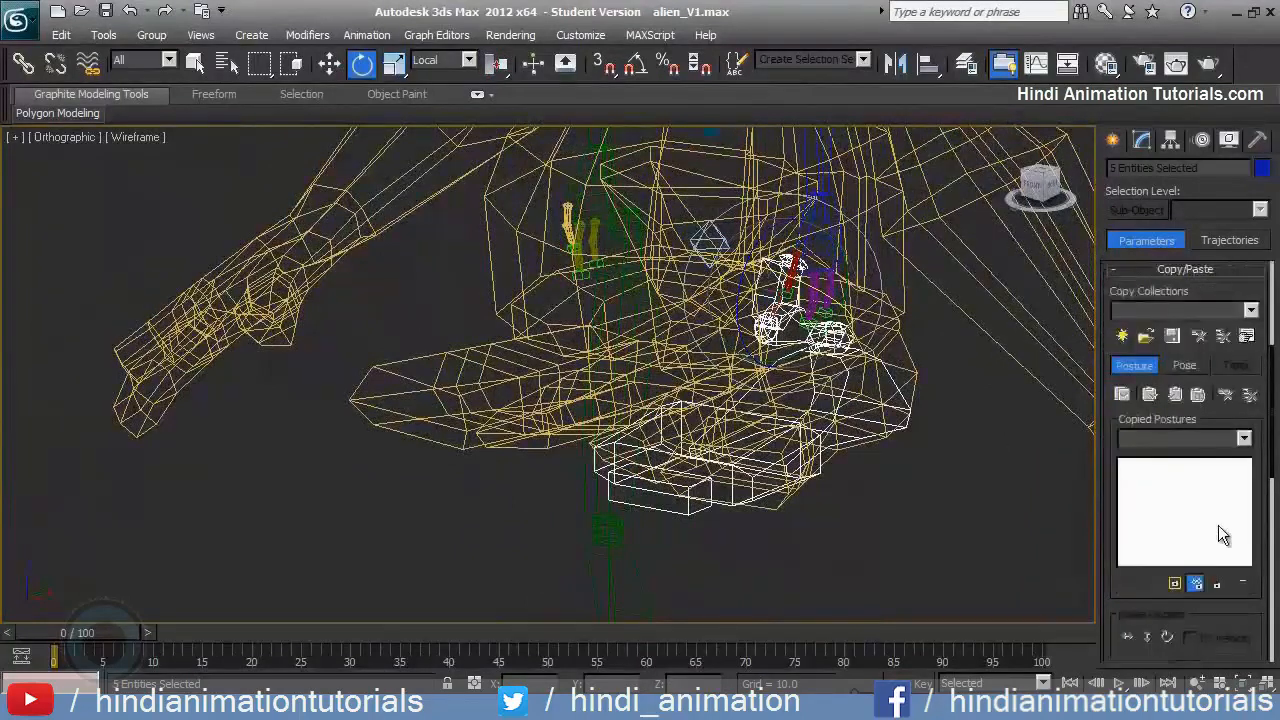
pyautogui.click(1123, 337)
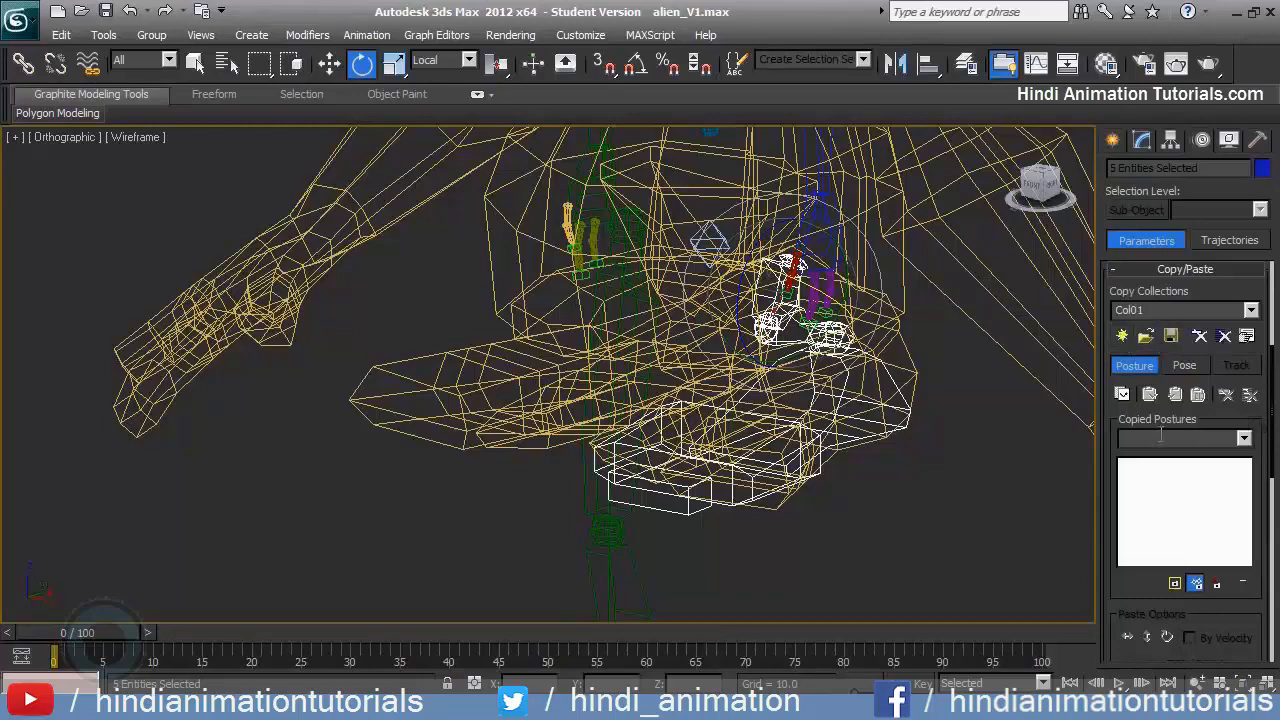
pyautogui.click(1123, 394)
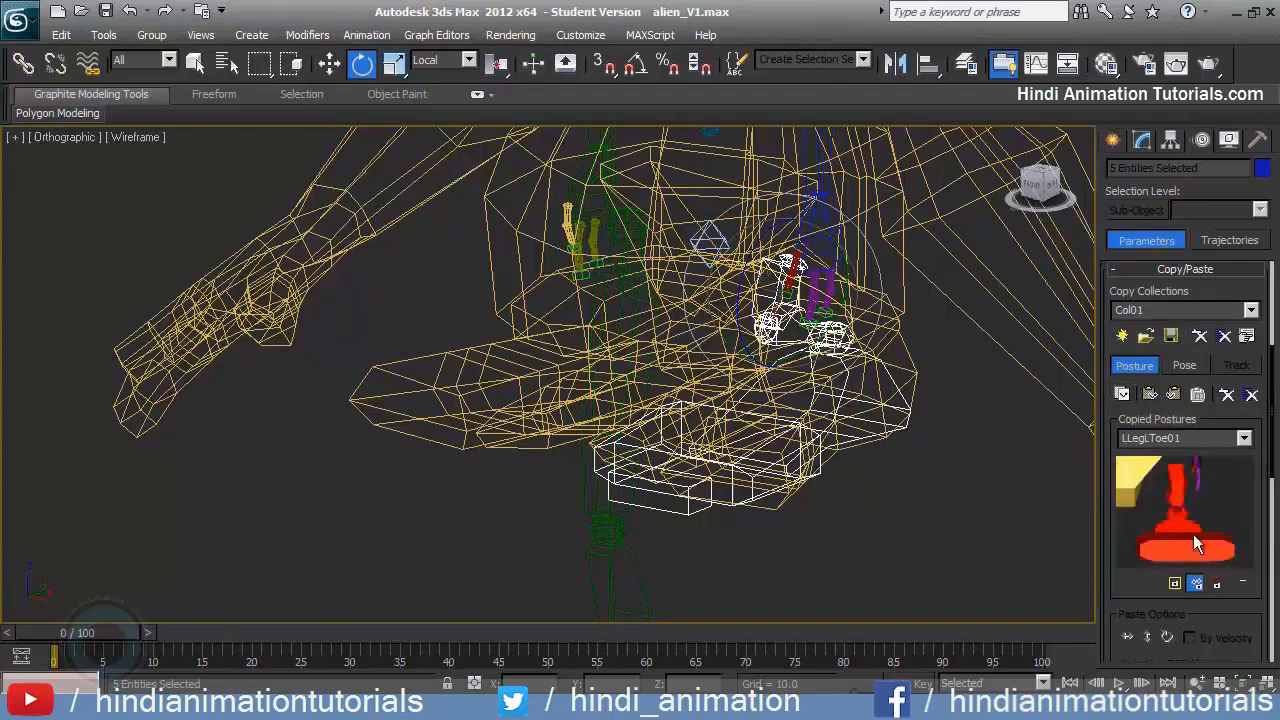
pyautogui.click(1180, 394)
pyautogui.moveTo(555, 365)
pyautogui.keyDown('alt'); pyautogui.mouseDown(button='middle')
pyautogui.moveTo(640, 378)
pyautogui.moveTo(680, 354)
pyautogui.moveTo(703, 310)
pyautogui.moveTo(674, 274)
pyautogui.moveTo(670, 298)
pyautogui.mouseUp(button='middle'); pyautogui.keyUp('alt')
pyautogui.press('F3')
pyautogui.press('F3')
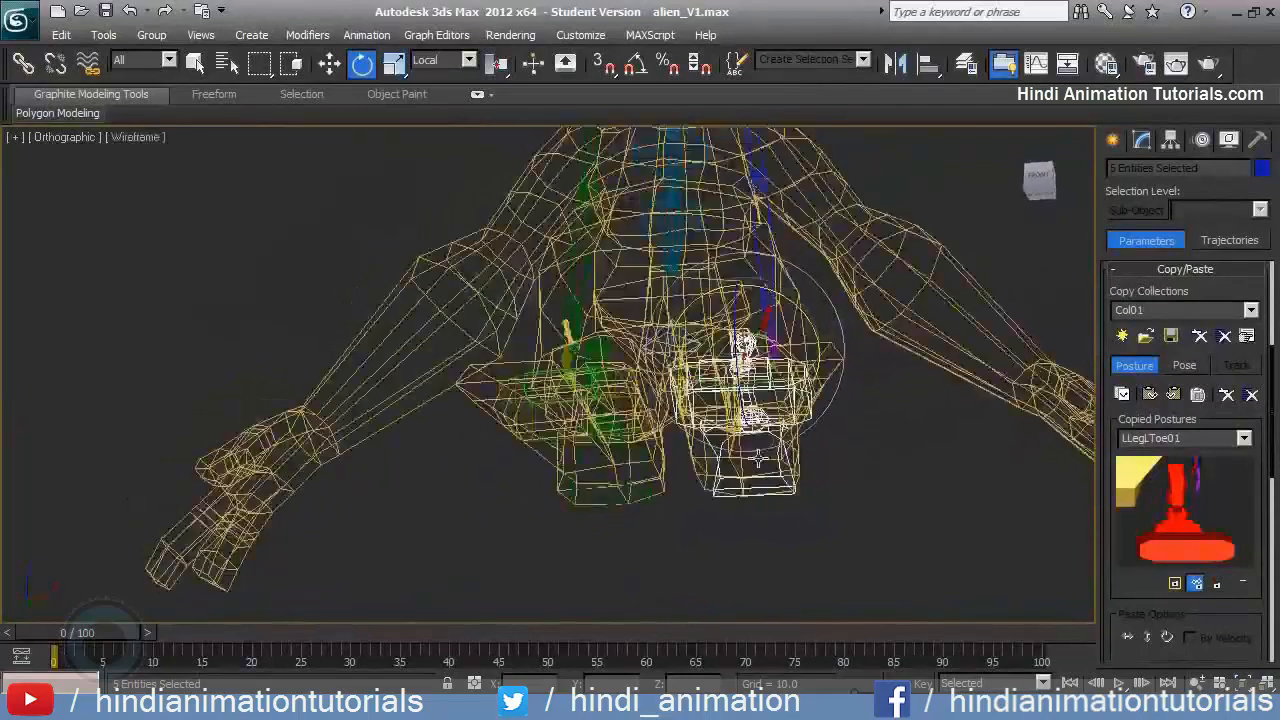
# Rotate the left foot a further -2.5 degrees or so around its local X axis, checking its alignment from below
pyautogui.moveTo(760, 490); pyautogui.dragTo(757, 428, button='middle')
pyautogui.scroll(2, 757, 430)
pyautogui.click(845, 422)
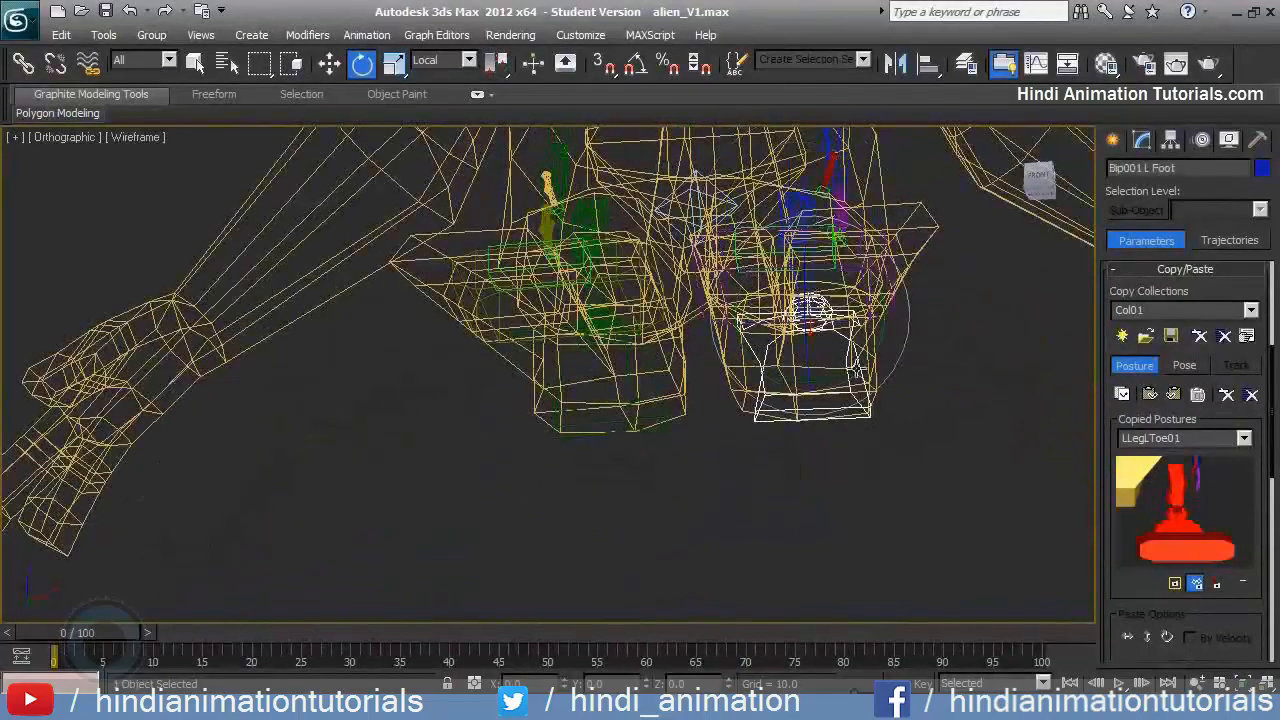
pyautogui.press('F3')
pyautogui.moveTo(840, 283); pyautogui.dragTo(845, 285)
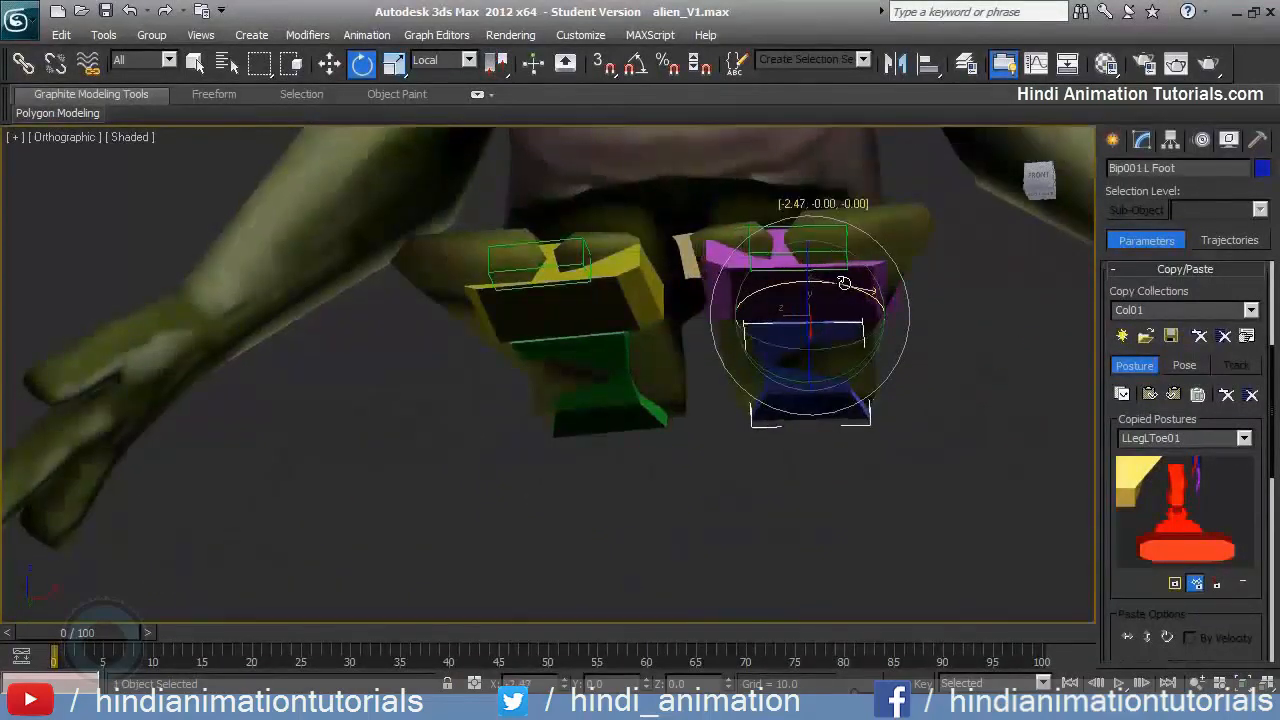
pyautogui.keyDown('alt'); pyautogui.moveTo(845, 287); pyautogui.dragTo(830, 276, button='middle'); pyautogui.keyUp('alt')
pyautogui.keyDown('alt'); pyautogui.moveTo(835, 335); pyautogui.dragTo(790, 192, button='middle'); pyautogui.keyUp('alt')
# Copy the adjusted posture of the whole left leg and paste it opposite onto the right leg, checking both legs inside the mesh
pyautogui.press('F3')
pyautogui.doubleClick(790, 192)
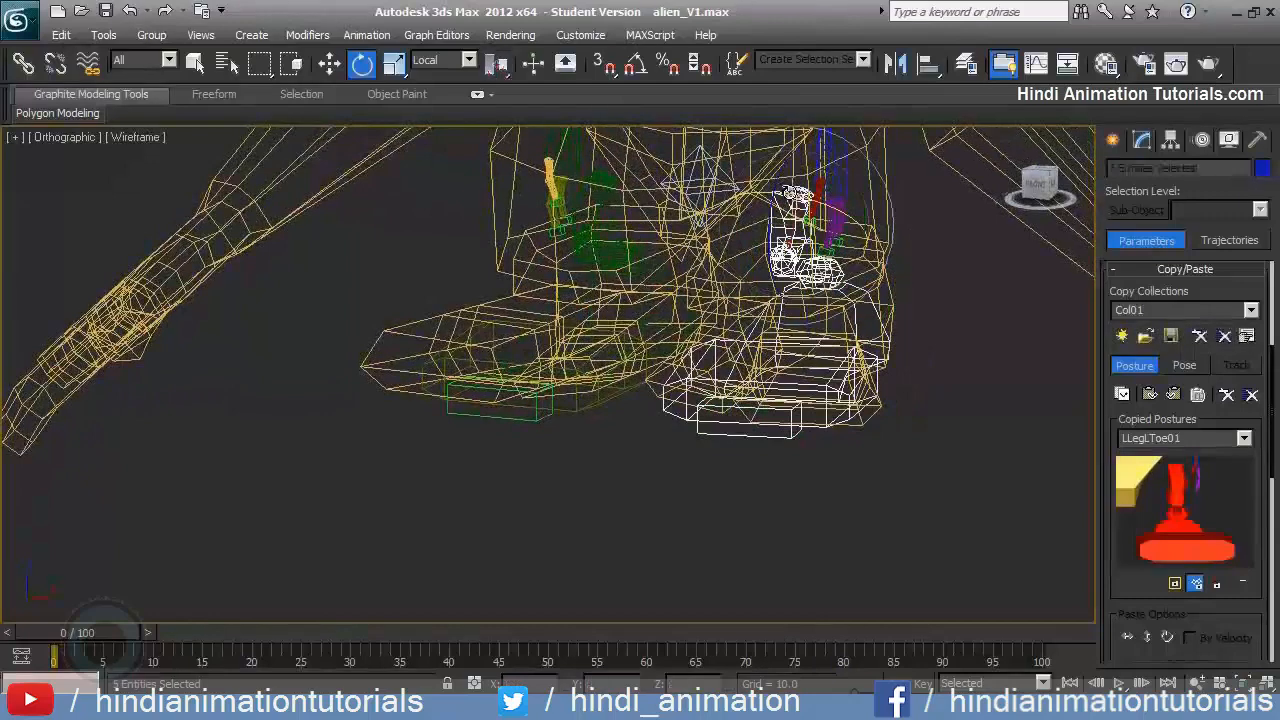
pyautogui.click(1149, 396)
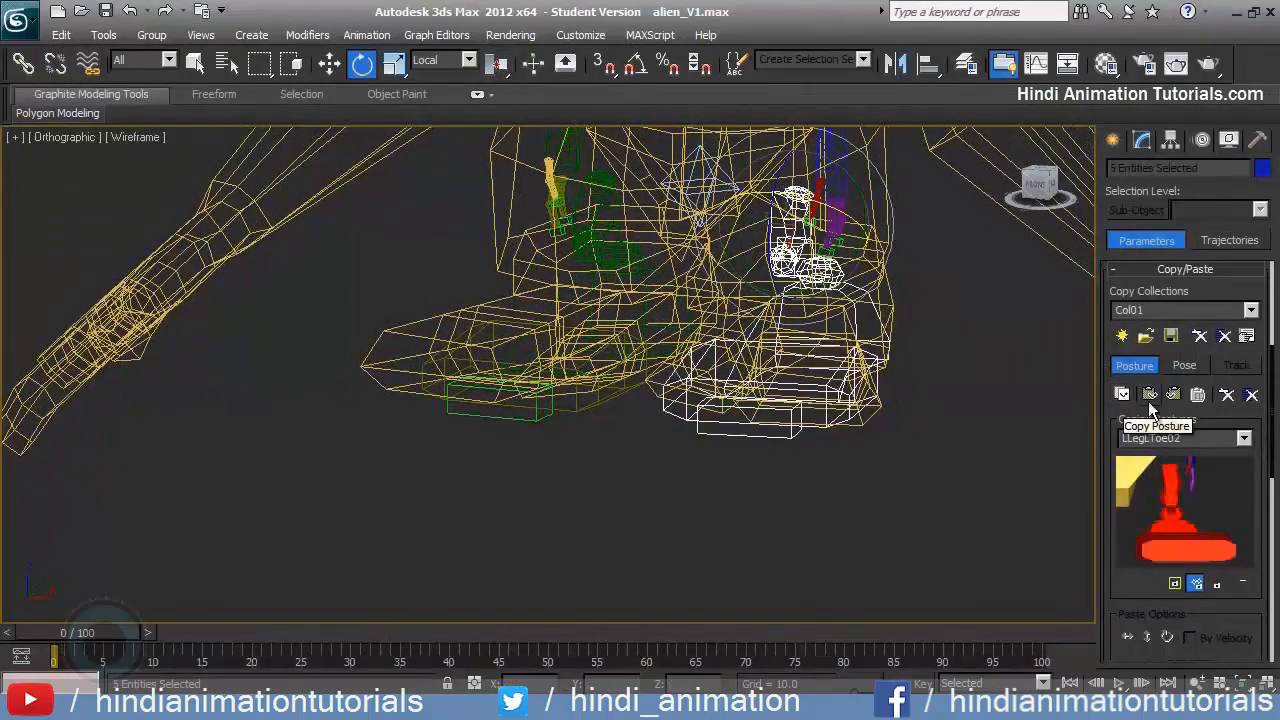
pyautogui.click(1176, 393)
pyautogui.press('F3')
pyautogui.moveTo(600, 330)
pyautogui.keyDown('alt'); pyautogui.mouseDown(button='middle')
pyautogui.moveTo(586, 314)
pyautogui.moveTo(666, 300)
pyautogui.moveTo(743, 416)
pyautogui.moveTo(665, 443)
pyautogui.moveTo(586, 372)
pyautogui.moveTo(614, 386)
pyautogui.moveTo(642, 347)
pyautogui.mouseUp(button='middle'); pyautogui.keyUp('alt')
pyautogui.press('F3')
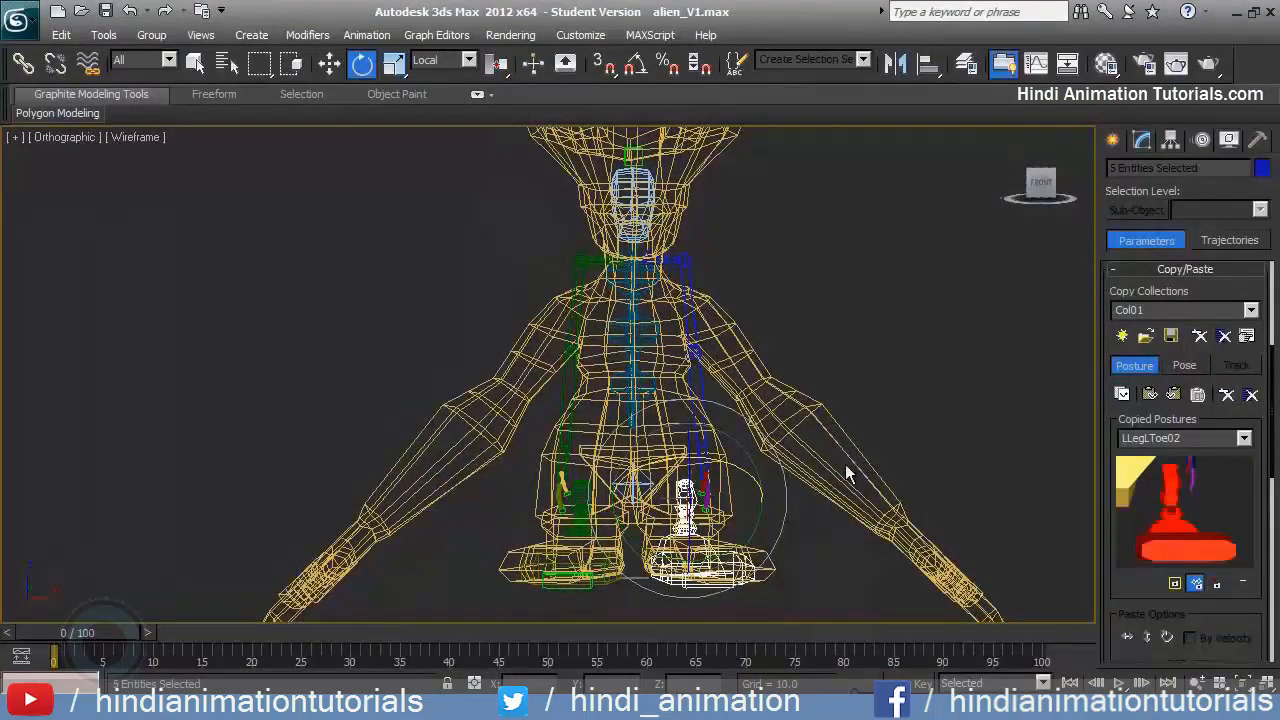
pyautogui.keyDown('alt'); pyautogui.moveTo(845, 464); pyautogui.dragTo(836, 457, button='middle'); pyautogui.keyUp('alt')
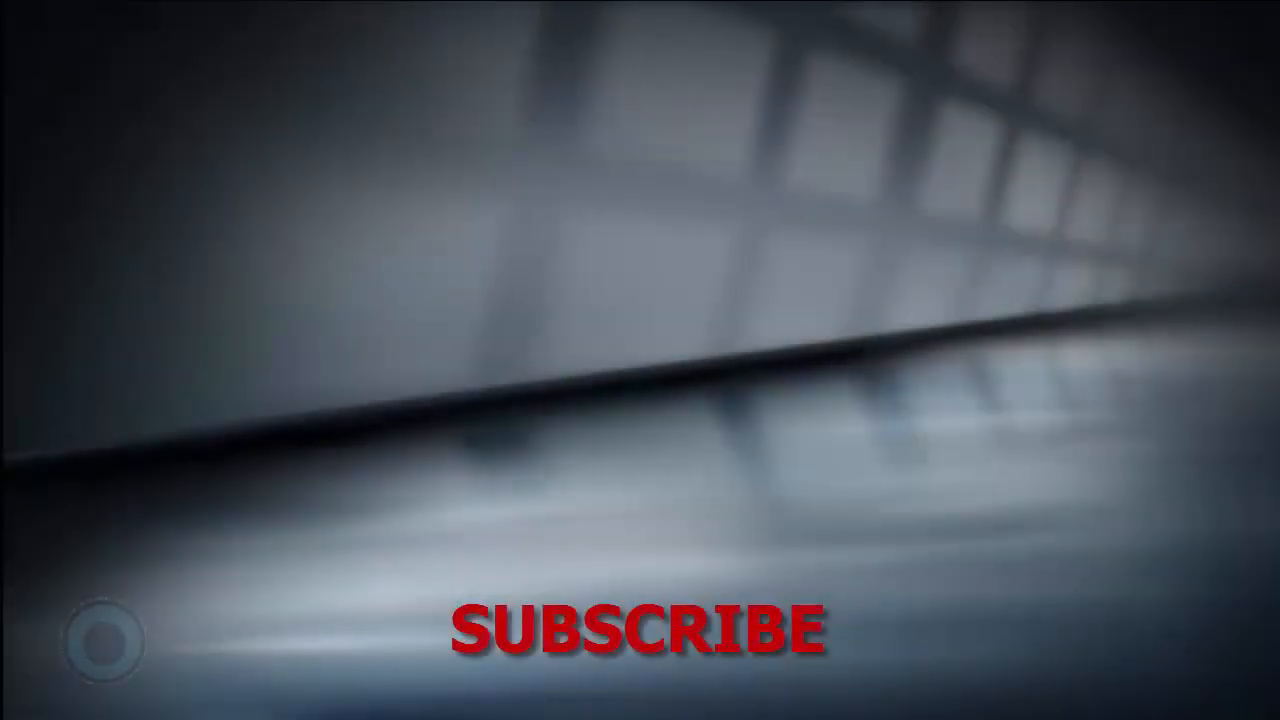